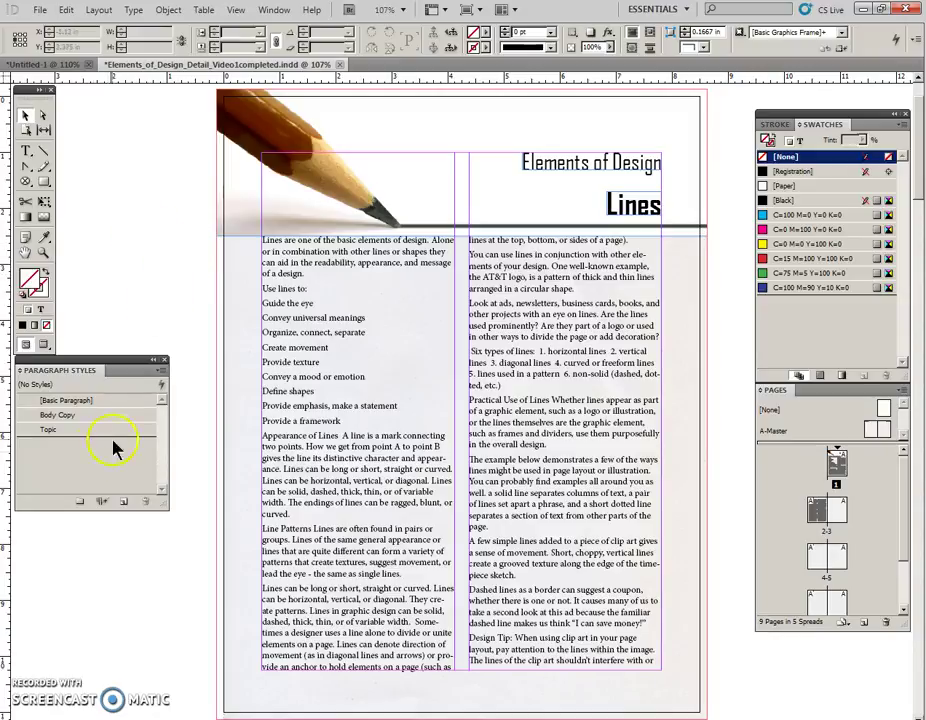
Open the Paragraph Styles panel menu to reach the new-style command.
{"action": "left_click", "coordinate": [164, 374]}
Start a new paragraph style, reset it to base, and clear its default name for Intro-Paragraph.
{"action": "left_click", "coordinate": [199, 374]}
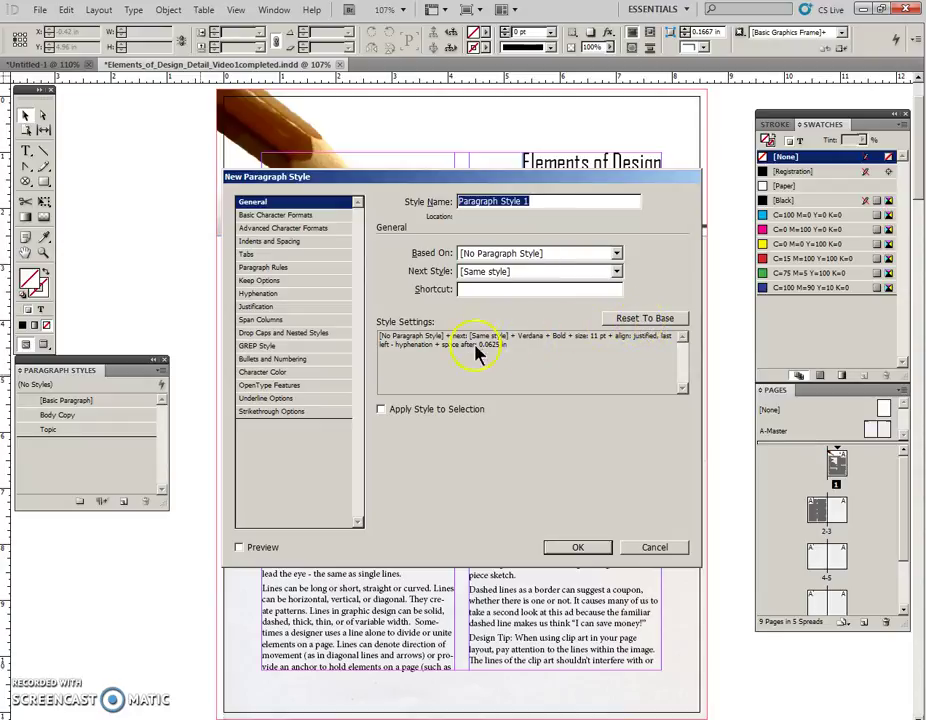
{"action": "left_click", "coordinate": [616, 316]}
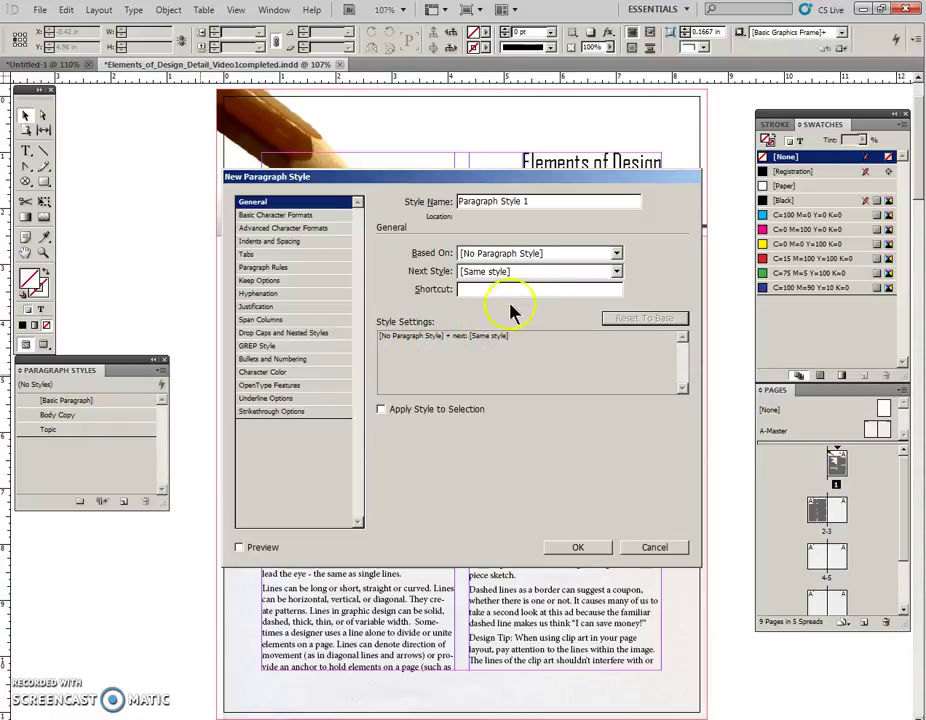
{"action": "left_click", "coordinate": [522, 203]}
{"action": "left_click_drag", "start_coordinate": [538, 202], "coordinate": [437, 203]}
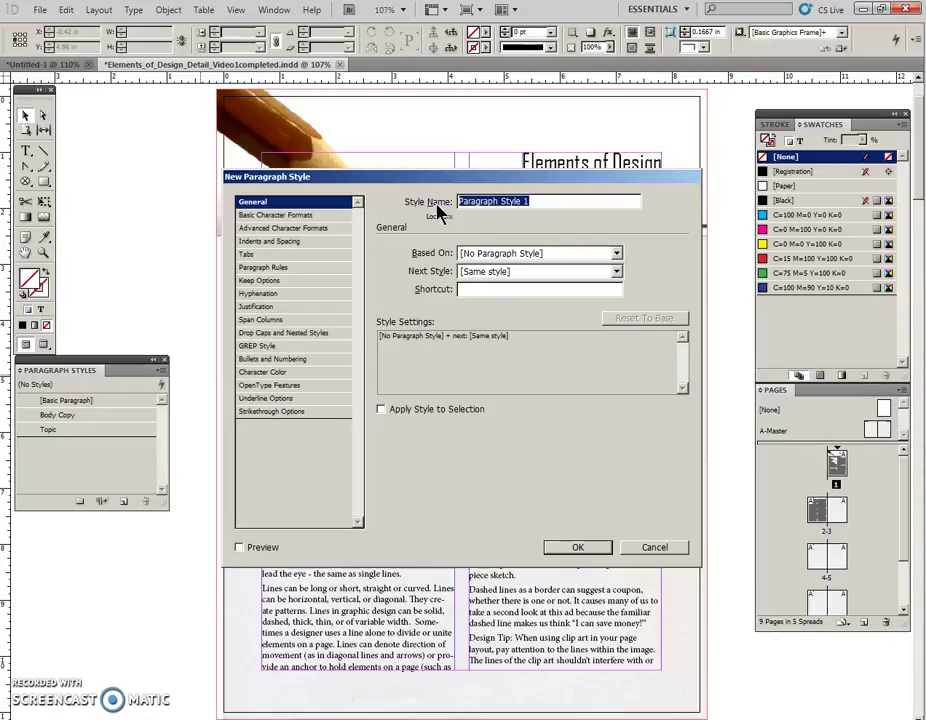
{"action": "key", "text": "BackSpace"}
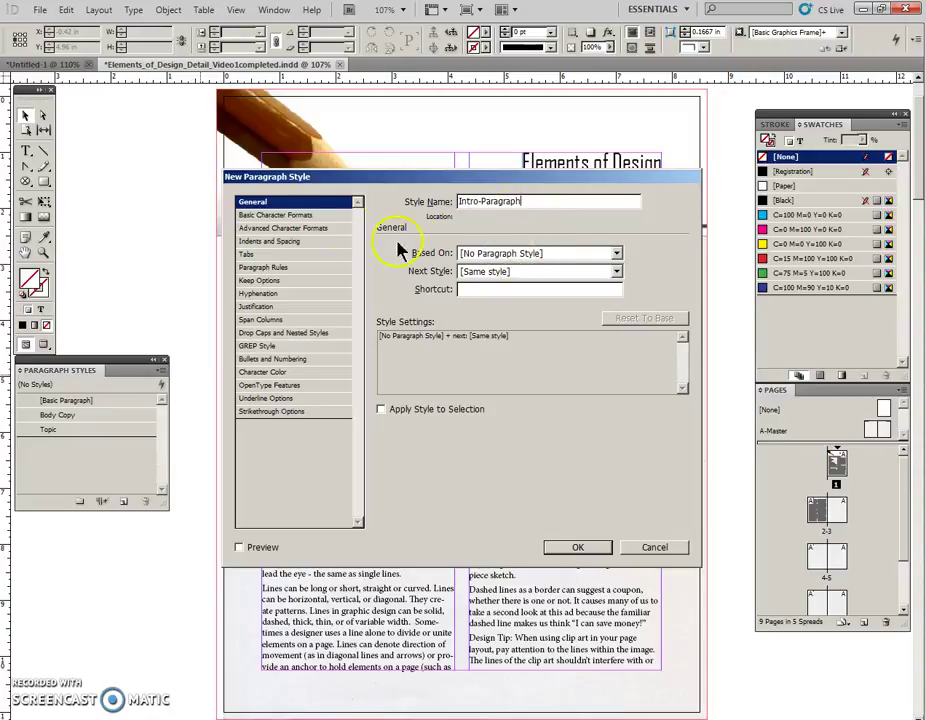
In Basic Character Formats, set the font to Verdana, style Bold, size 11 pt.
{"action": "left_click", "coordinate": [308, 216]}
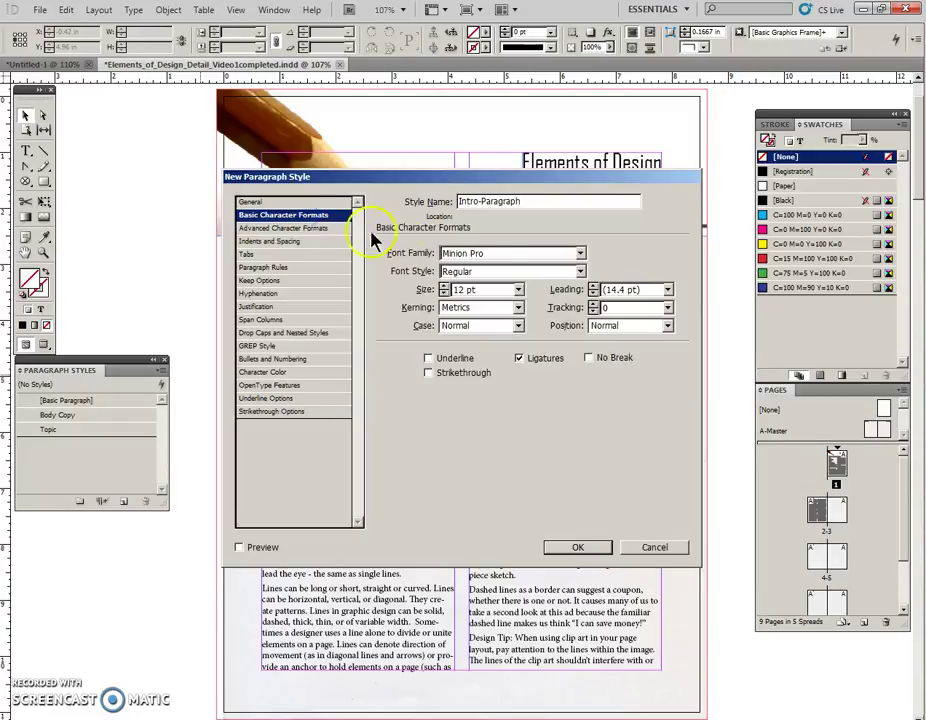
{"action": "left_click", "coordinate": [580, 254]}
{"action": "type", "text": "v"}
{"action": "key", "text": "Return"}
{"action": "left_click", "coordinate": [572, 272]}
{"action": "left_click", "coordinate": [486, 312]}
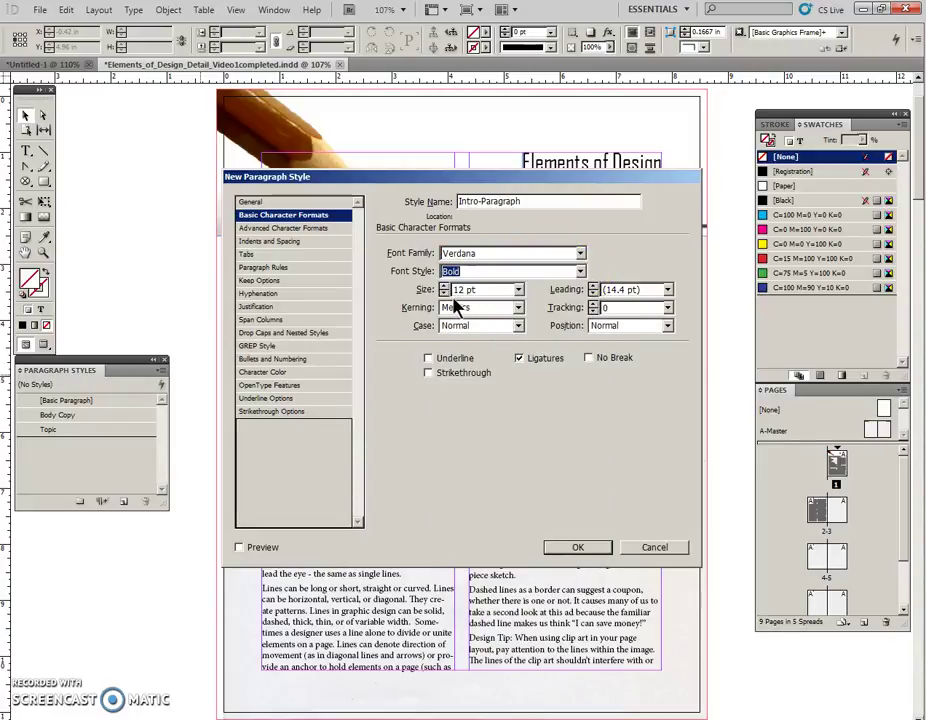
{"action": "left_click", "coordinate": [430, 289]}
{"action": "type", "text": "11"}
{"action": "key", "text": "Tab"}
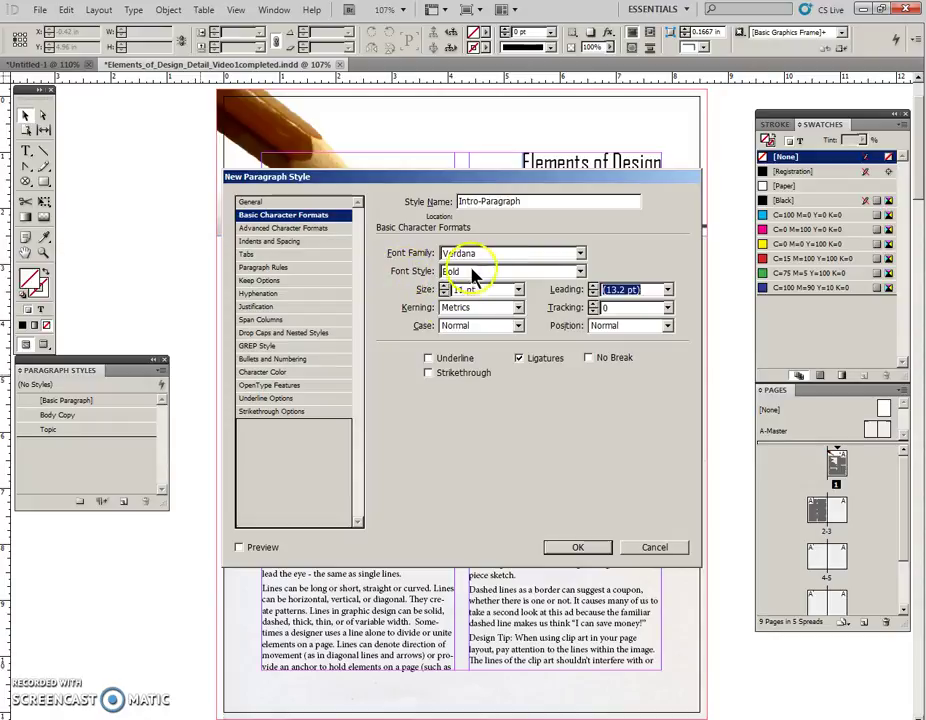
Set Intro-Paragraph's alignment to Left Justify with 0.0625 in space after.
{"action": "left_click", "coordinate": [303, 243]}
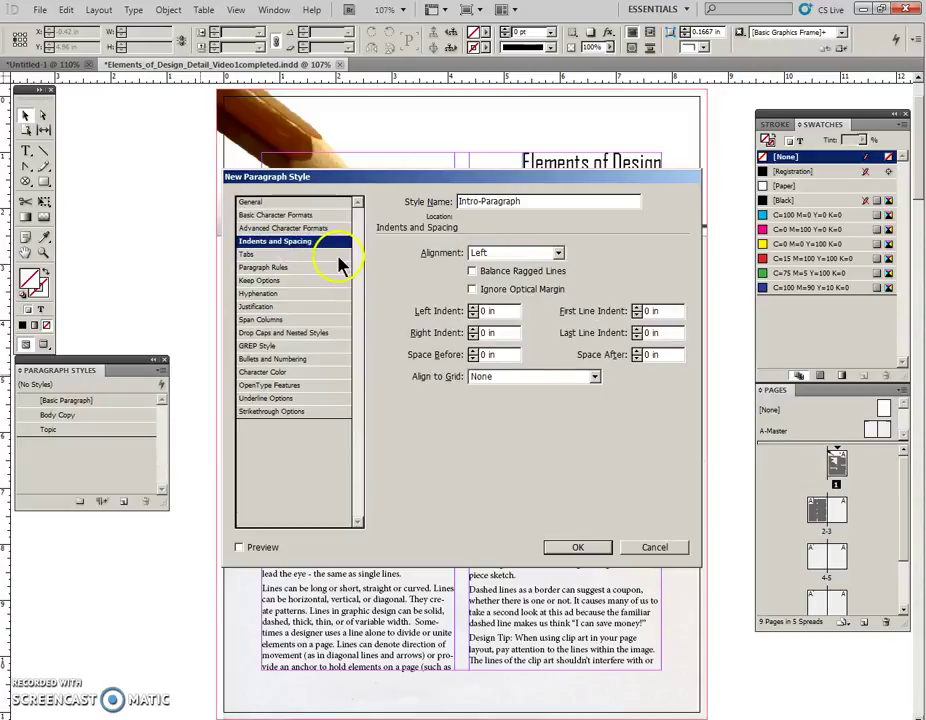
{"action": "left_click", "coordinate": [558, 252]}
{"action": "left_click", "coordinate": [524, 302]}
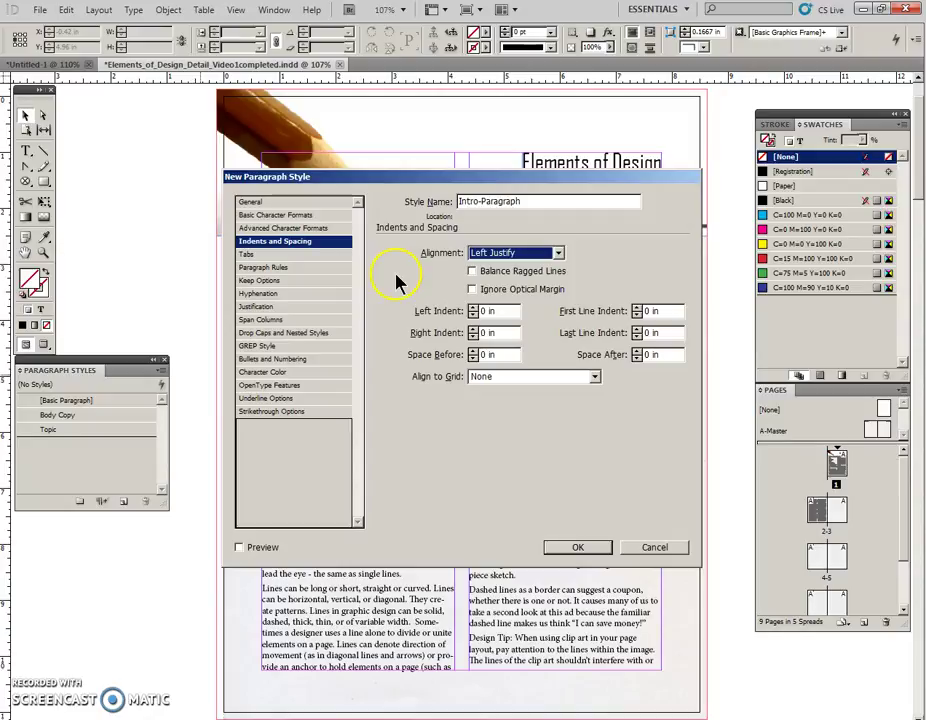
{"action": "left_click", "coordinate": [608, 358]}
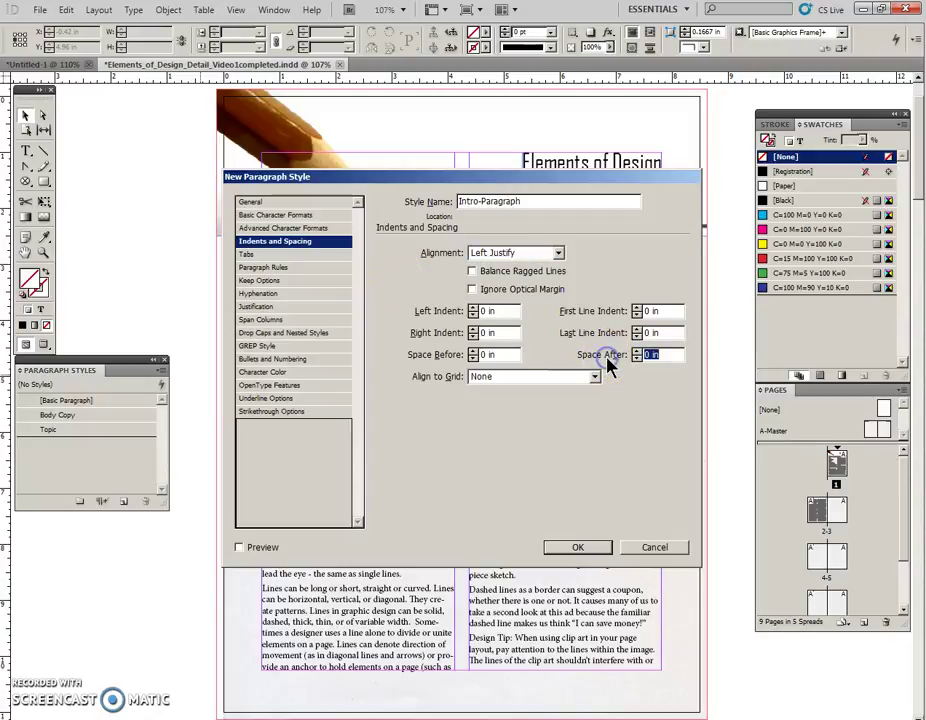
{"action": "type", "text": ".0625"}
{"action": "key", "text": "Tab"}
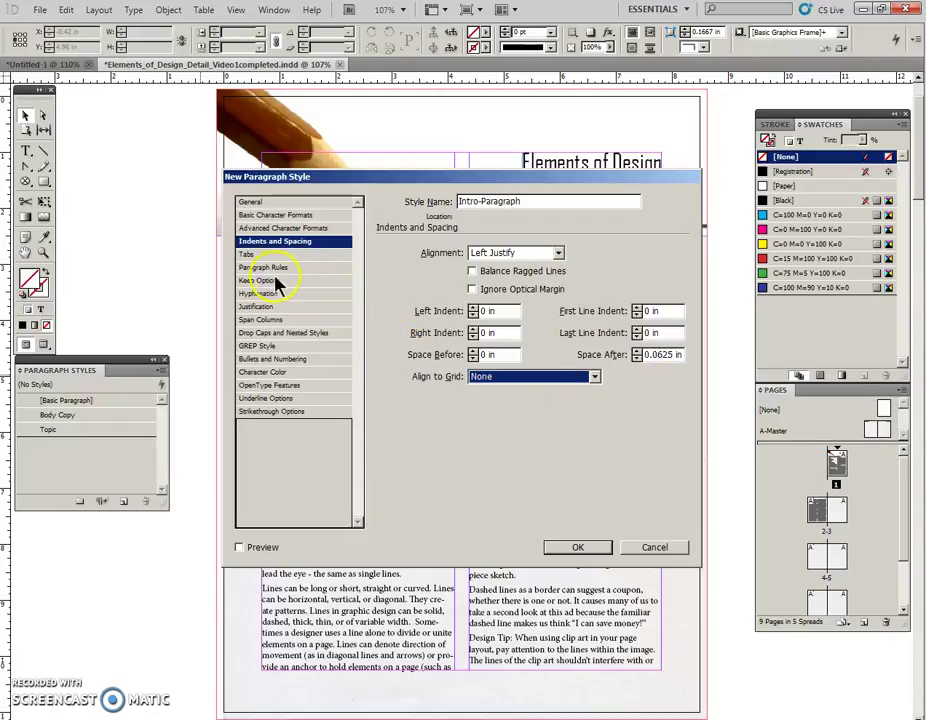
Turn off hyphenation for the style and review its settings summary.
{"action": "left_click", "coordinate": [267, 294]}
{"action": "left_click", "coordinate": [390, 248]}
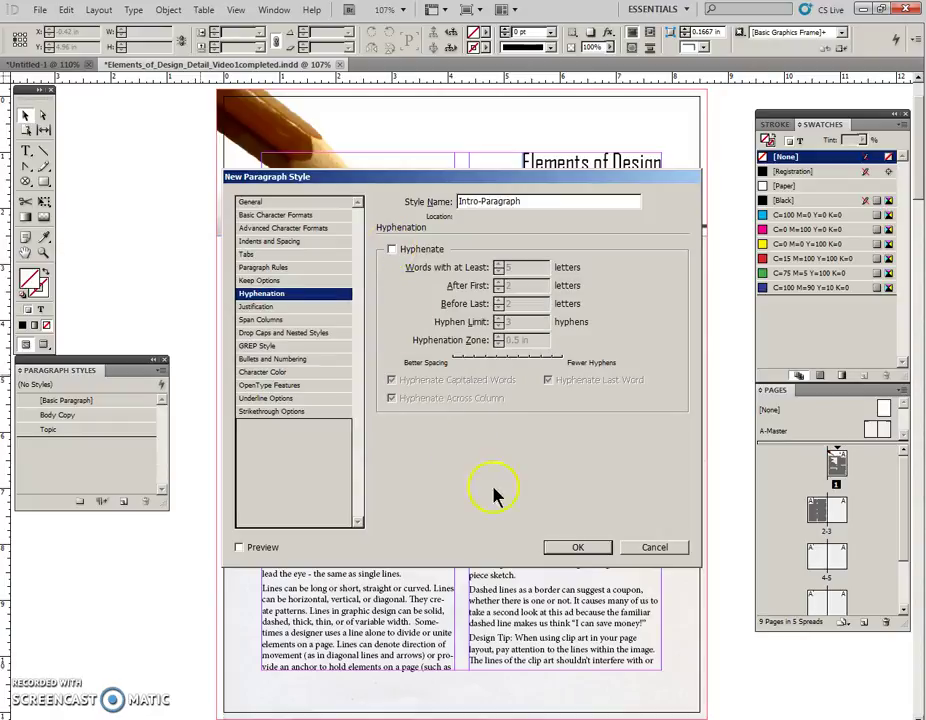
{"action": "left_click", "coordinate": [292, 204]}
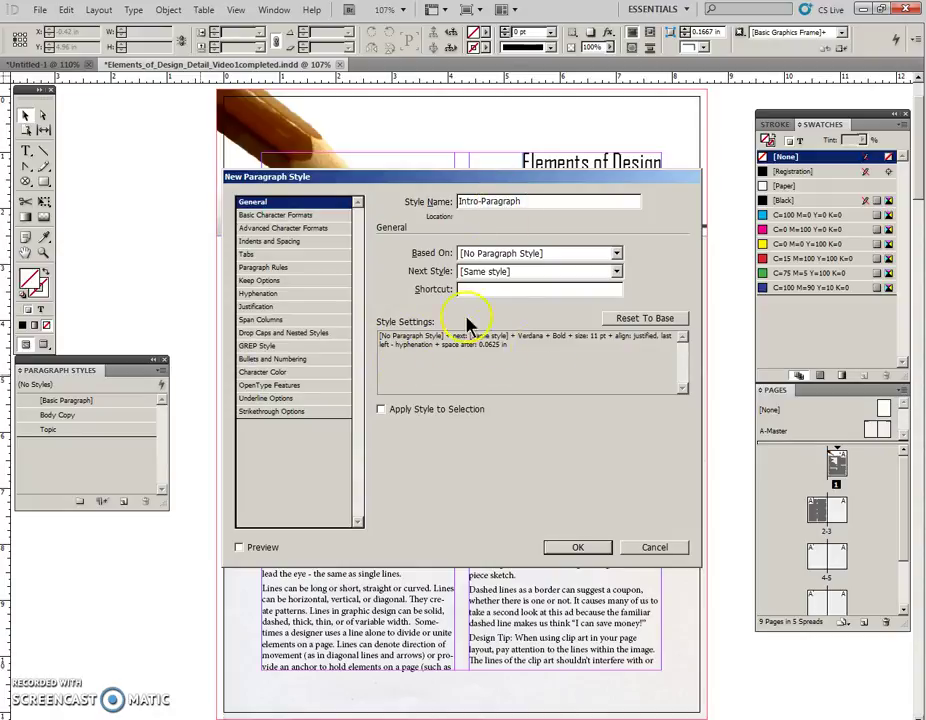
Save the Intro-Paragraph style, apply it to the opening paragraph, and deselect the frame.
{"action": "left_click", "coordinate": [574, 548]}
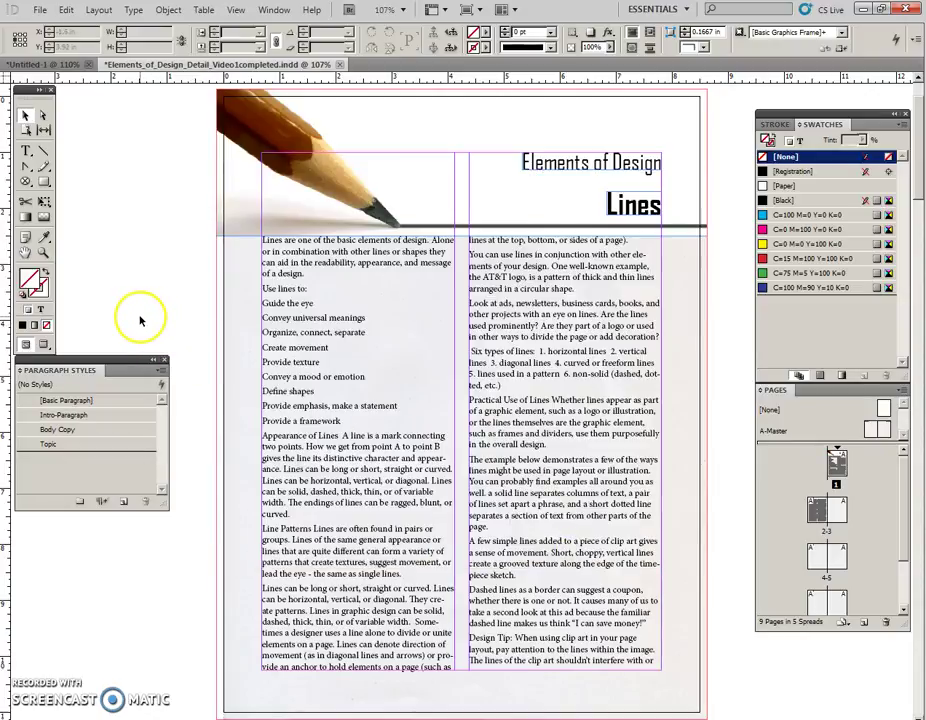
{"action": "double_click", "coordinate": [318, 253]}
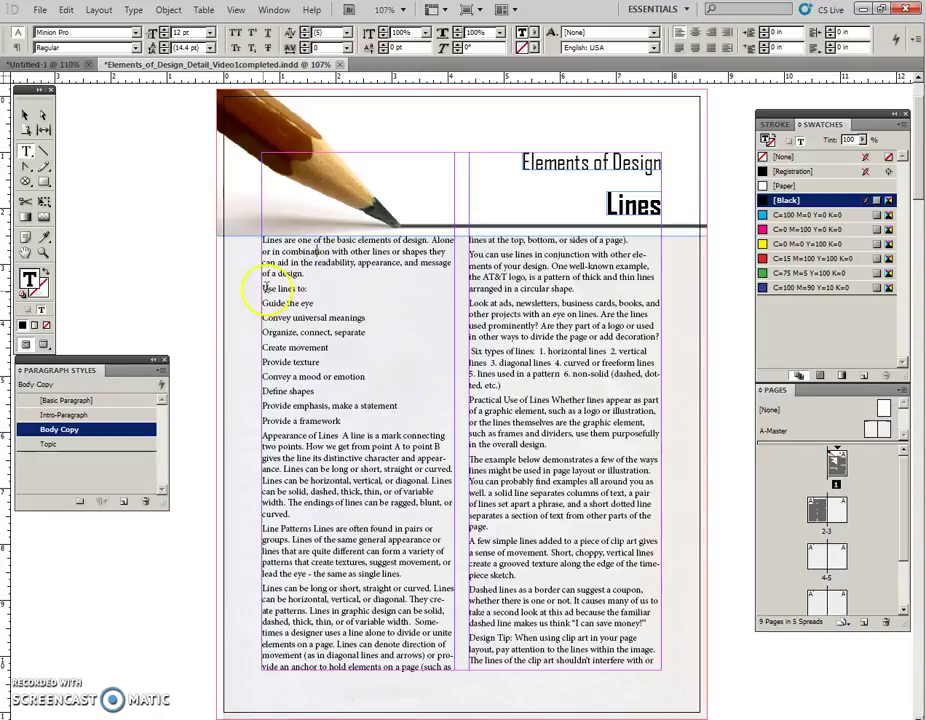
{"action": "left_click", "coordinate": [82, 428]}
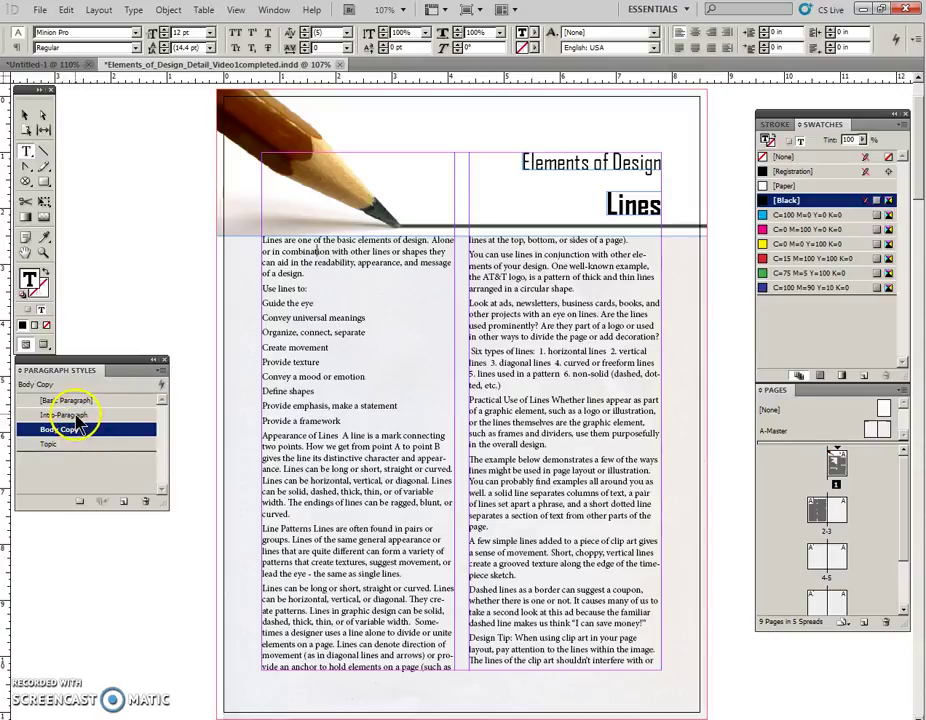
{"action": "left_click", "coordinate": [60, 414]}
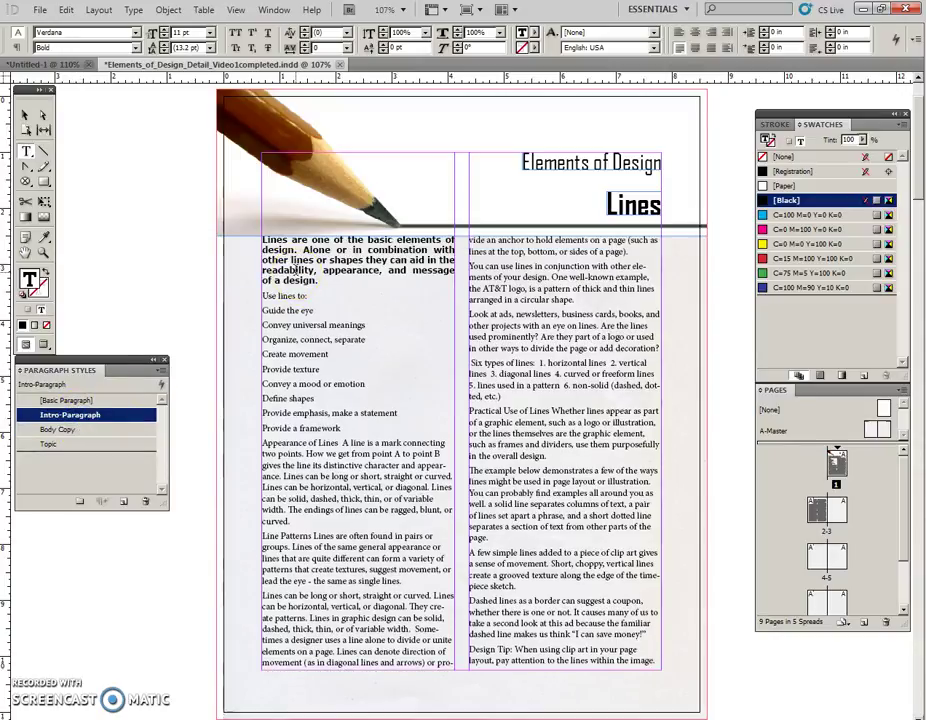
{"action": "left_click", "coordinate": [24, 116]}
{"action": "left_click", "coordinate": [133, 157]}
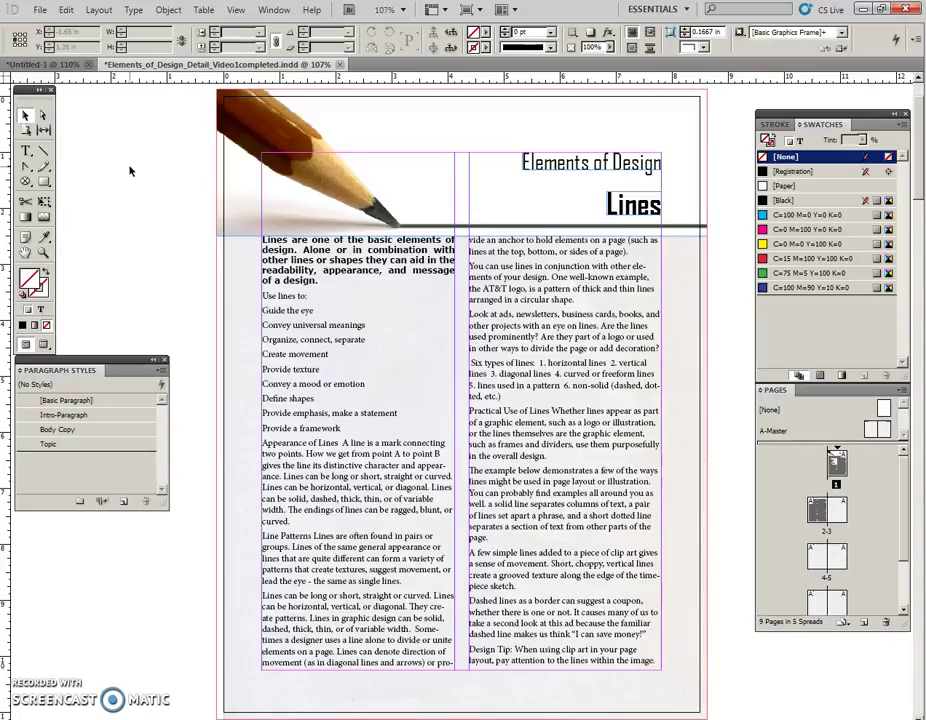
Sample the pencil's brown (R=99 G=36 B=1) with the Eyedropper and bring up the Swatches menu.
{"action": "left_click", "coordinate": [44, 236]}
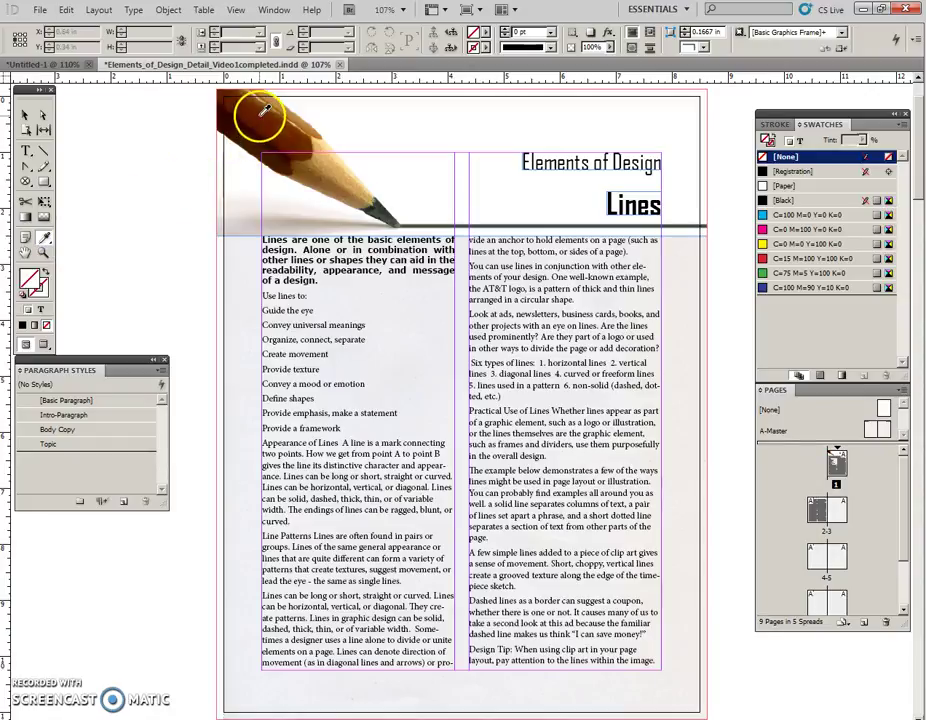
{"action": "left_click", "coordinate": [245, 155]}
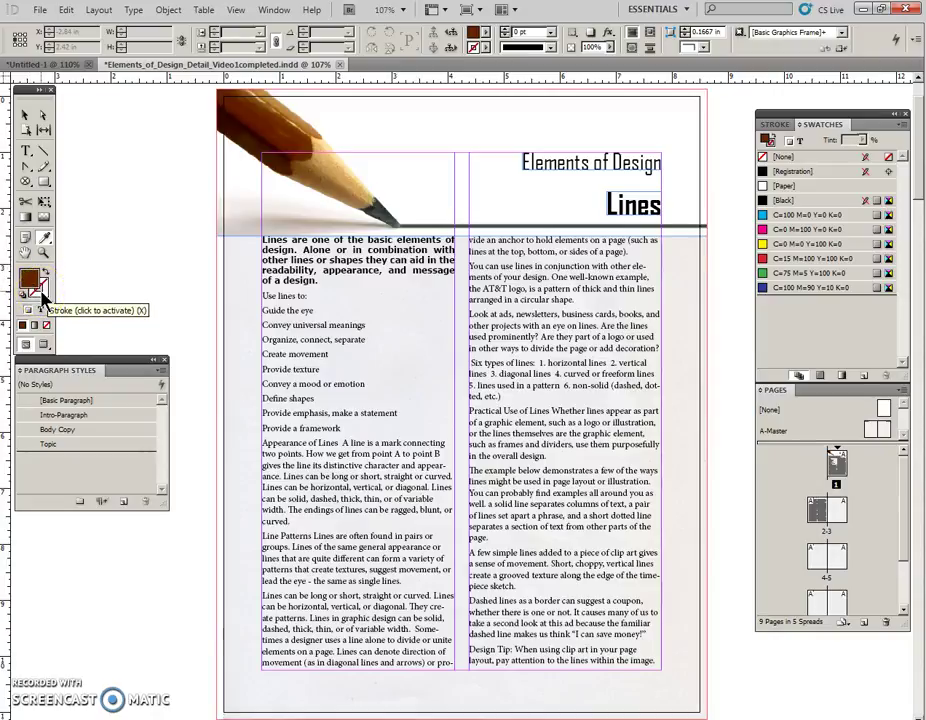
{"action": "left_click", "coordinate": [42, 298]}
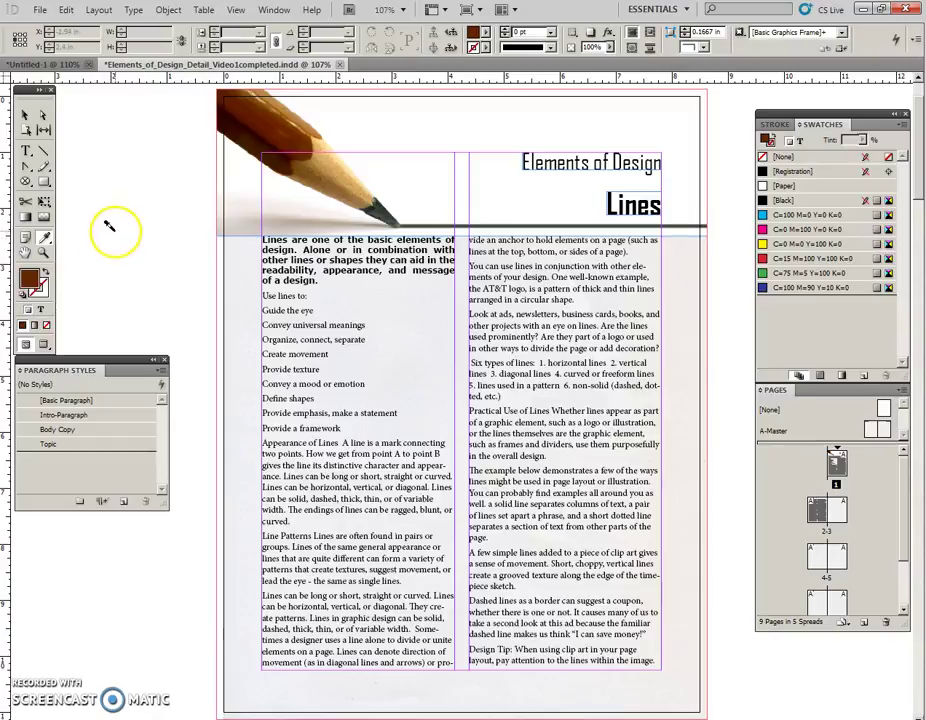
{"action": "left_click", "coordinate": [25, 115]}
{"action": "left_click", "coordinate": [119, 201]}
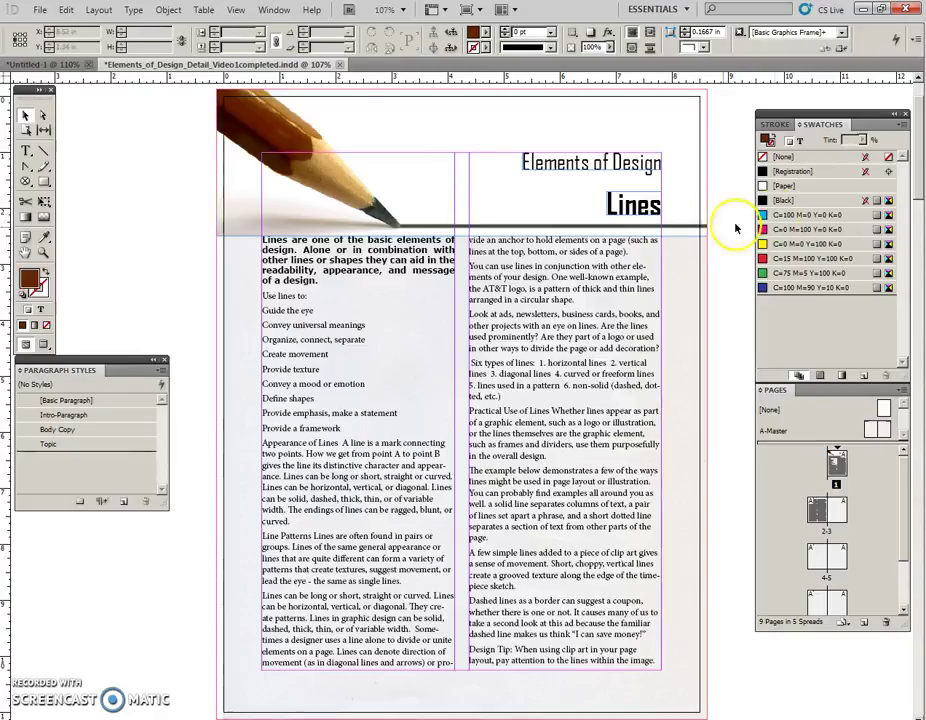
{"action": "left_click", "coordinate": [903, 130]}
Add the sampled brown as a new colour swatch named Pencil Brown.
{"action": "left_click", "coordinate": [893, 130]}
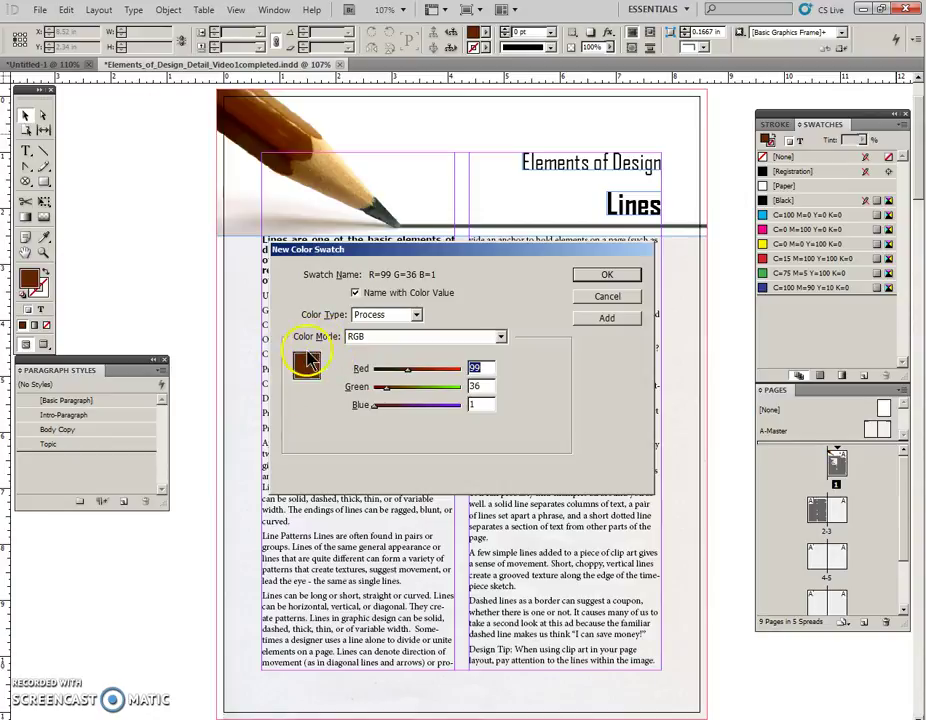
{"action": "left_click", "coordinate": [356, 294]}
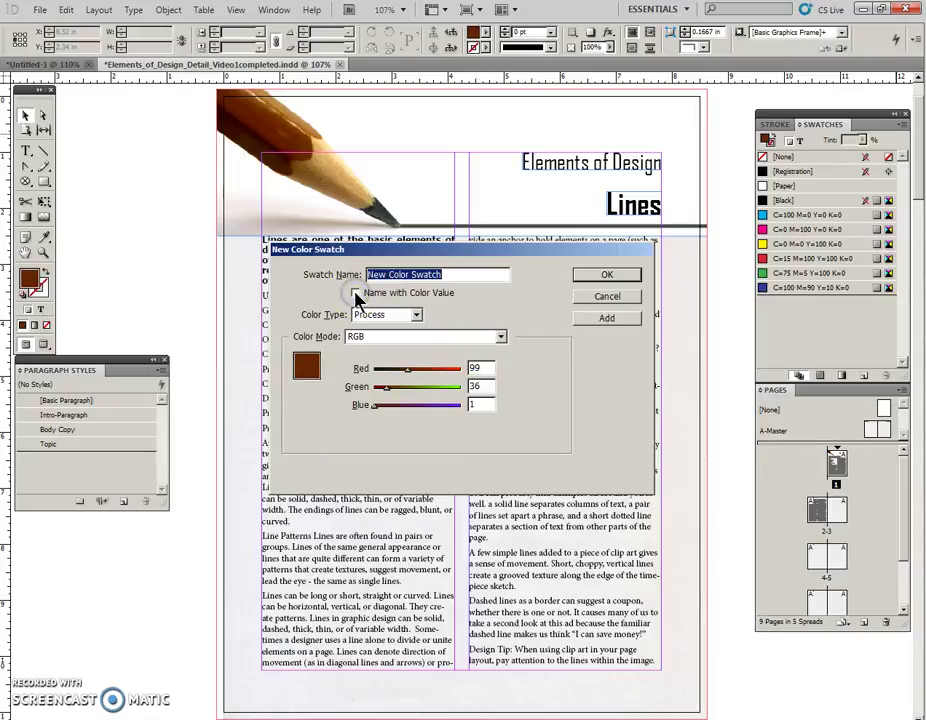
{"action": "type", "text": "Pencil Brown"}
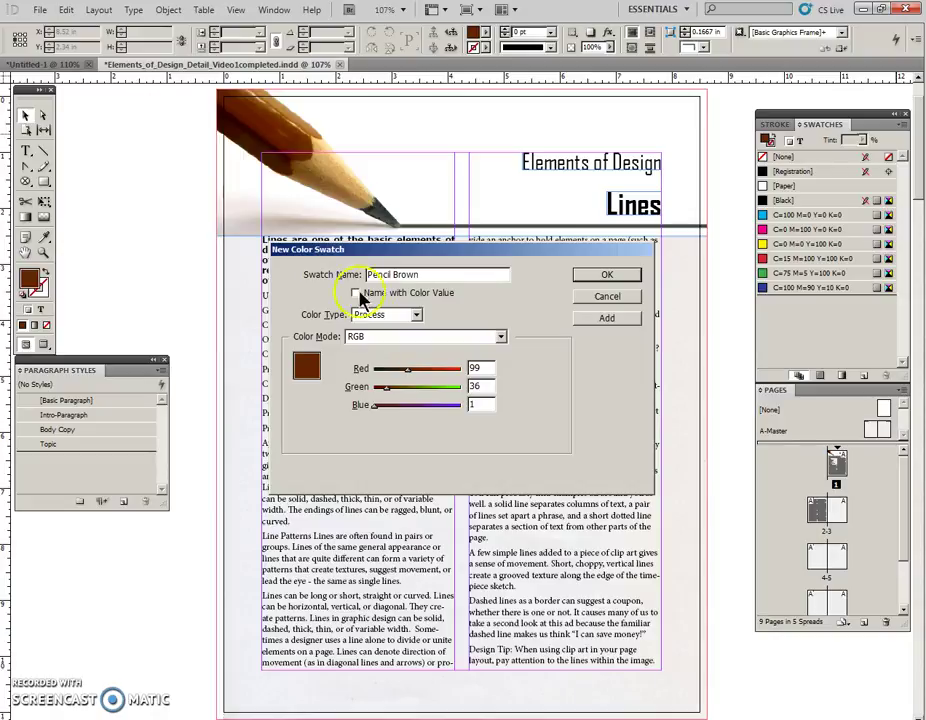
{"action": "left_click", "coordinate": [612, 320]}
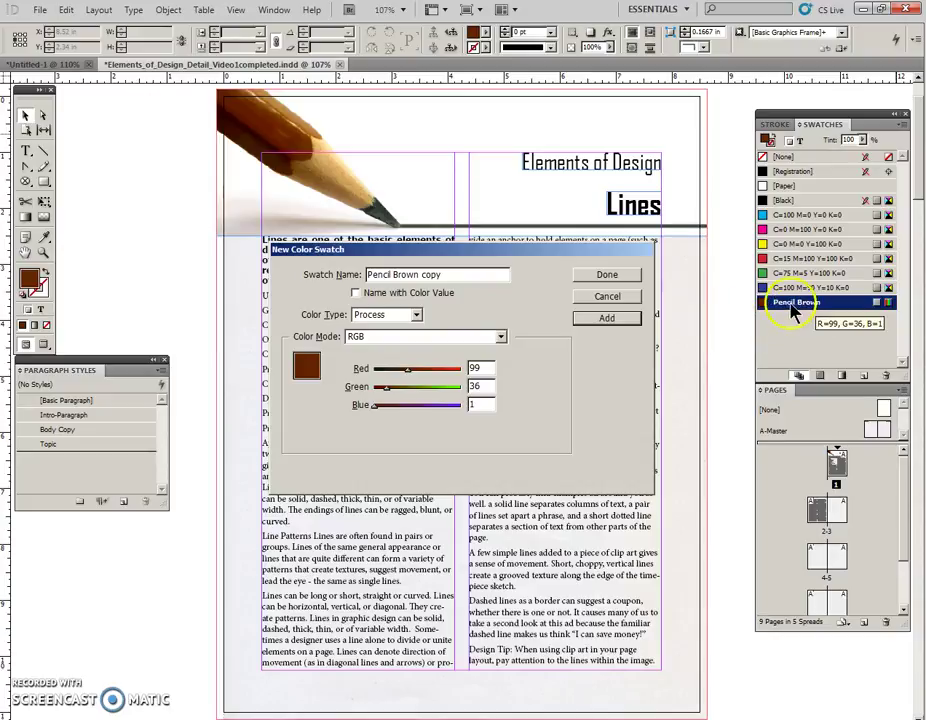
{"action": "left_click", "coordinate": [636, 275]}
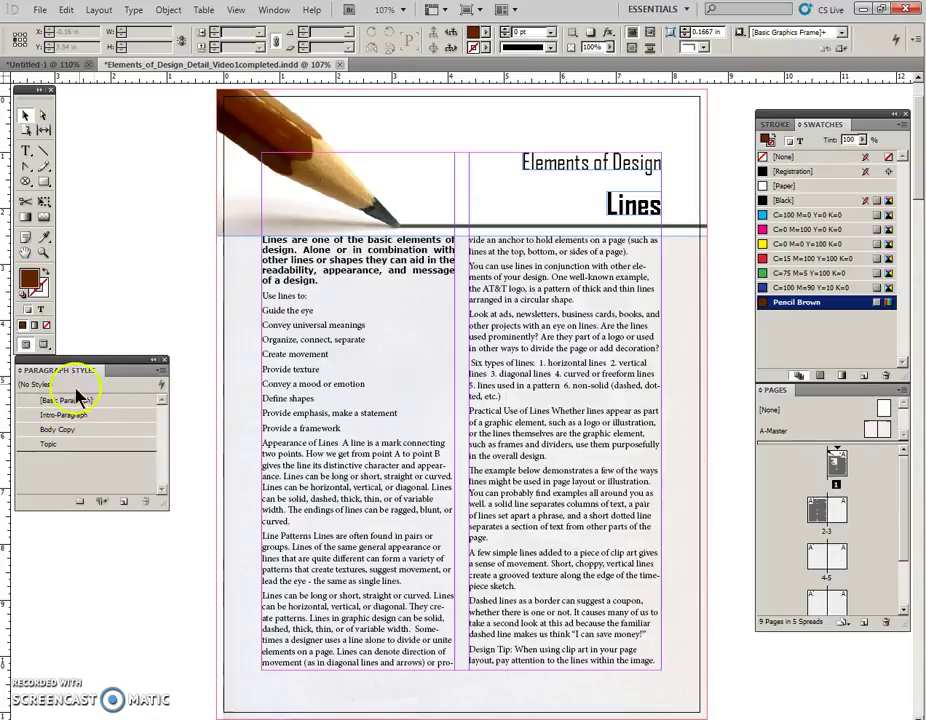
Change Intro-Paragraph's Character Color to the Pencil Brown swatch.
{"action": "double_click", "coordinate": [66, 418]}
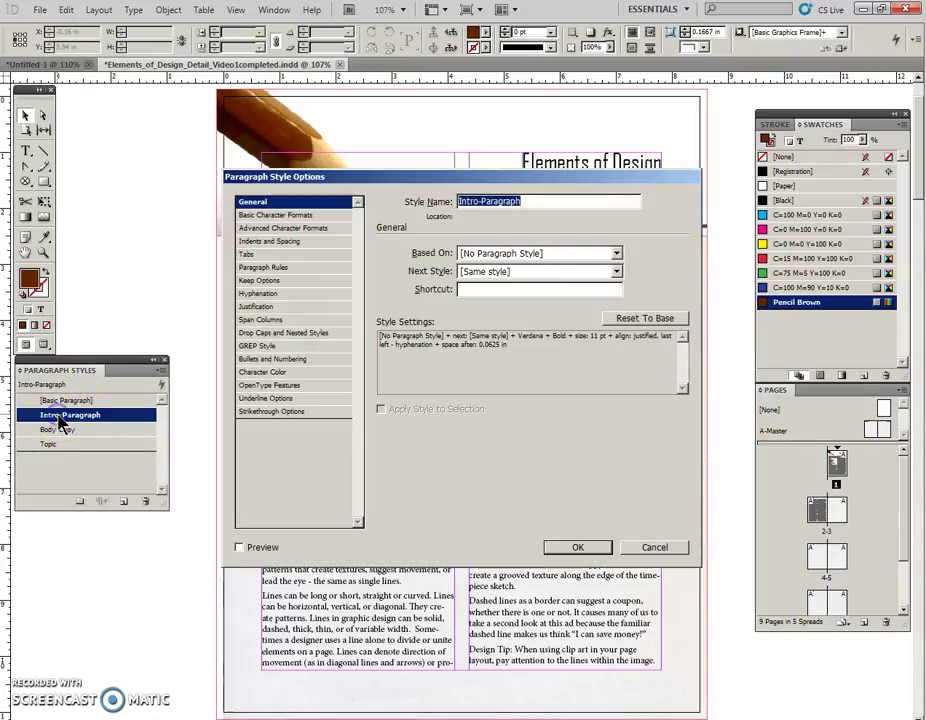
{"action": "left_click_drag", "start_coordinate": [405, 180], "coordinate": [388, 284]}
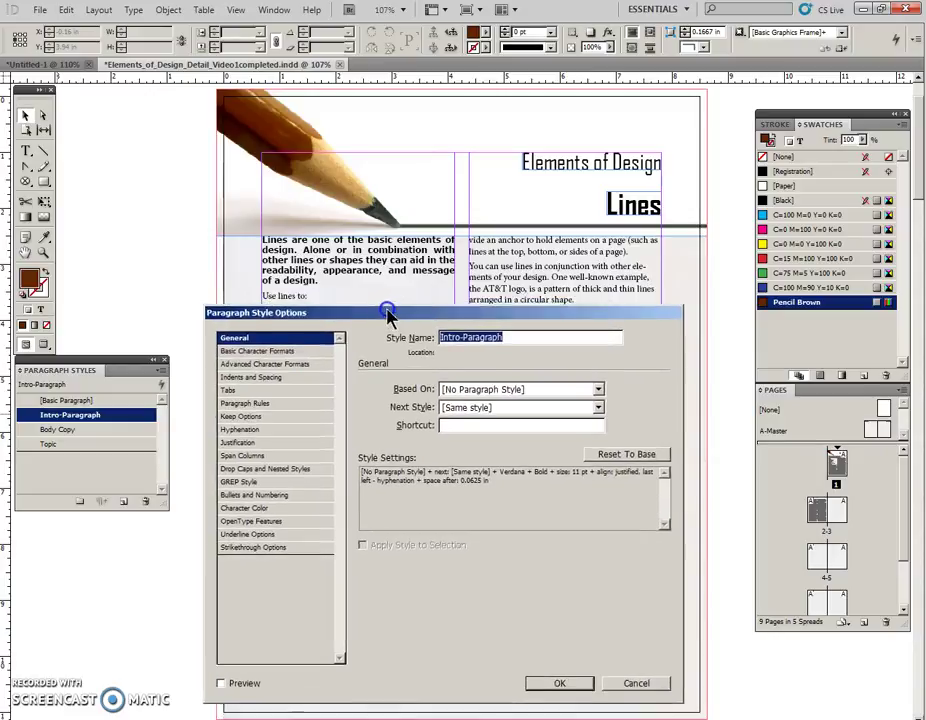
{"action": "left_click_drag", "start_coordinate": [395, 310], "coordinate": [400, 304]}
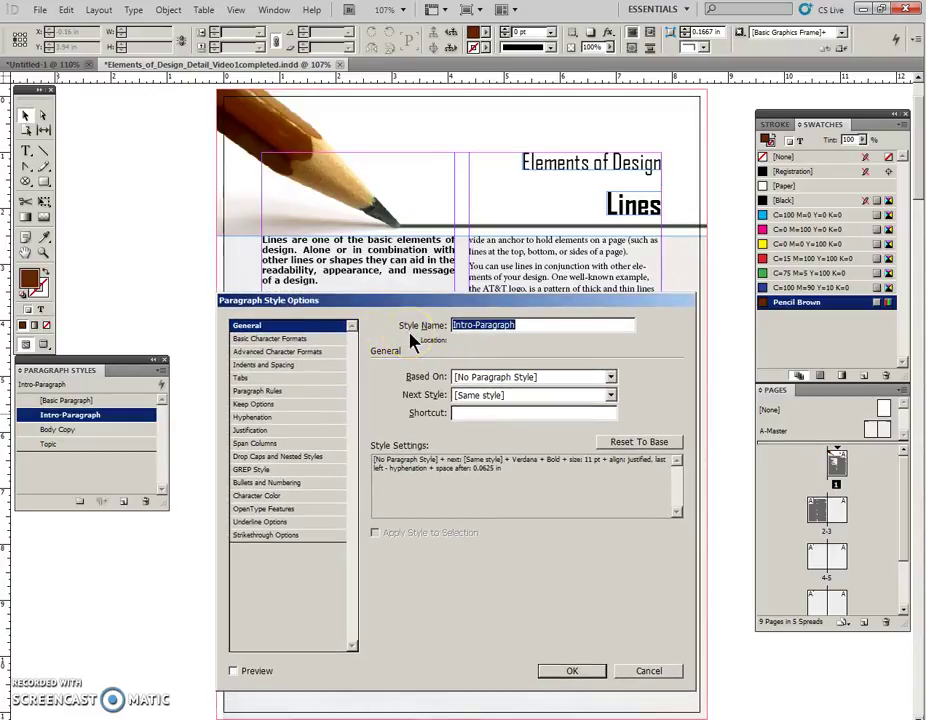
{"action": "left_click", "coordinate": [270, 496]}
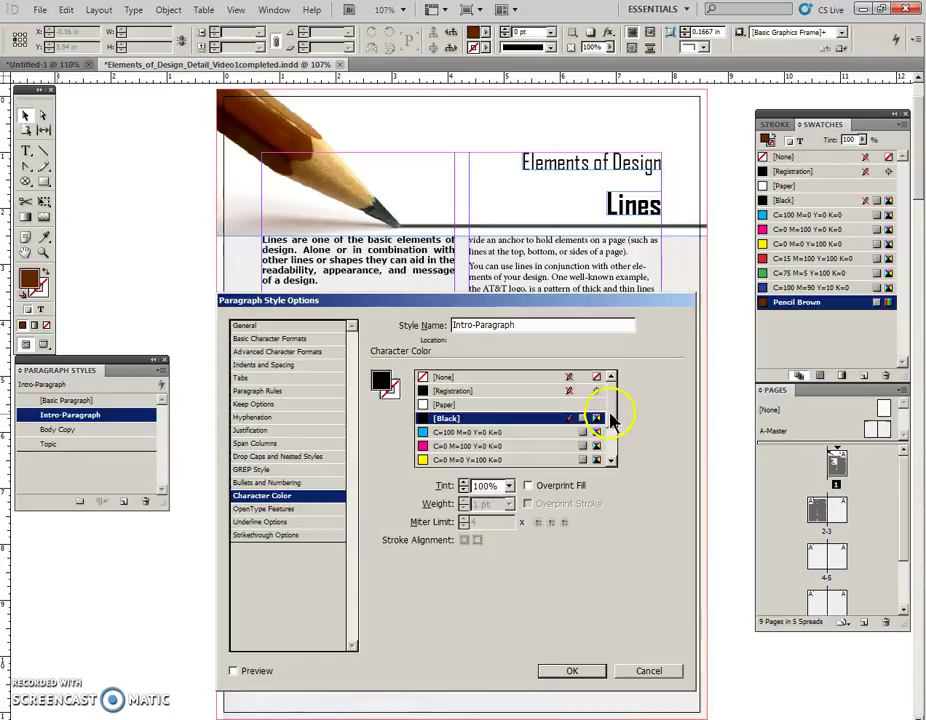
{"action": "left_click_drag", "start_coordinate": [611, 398], "coordinate": [604, 440]}
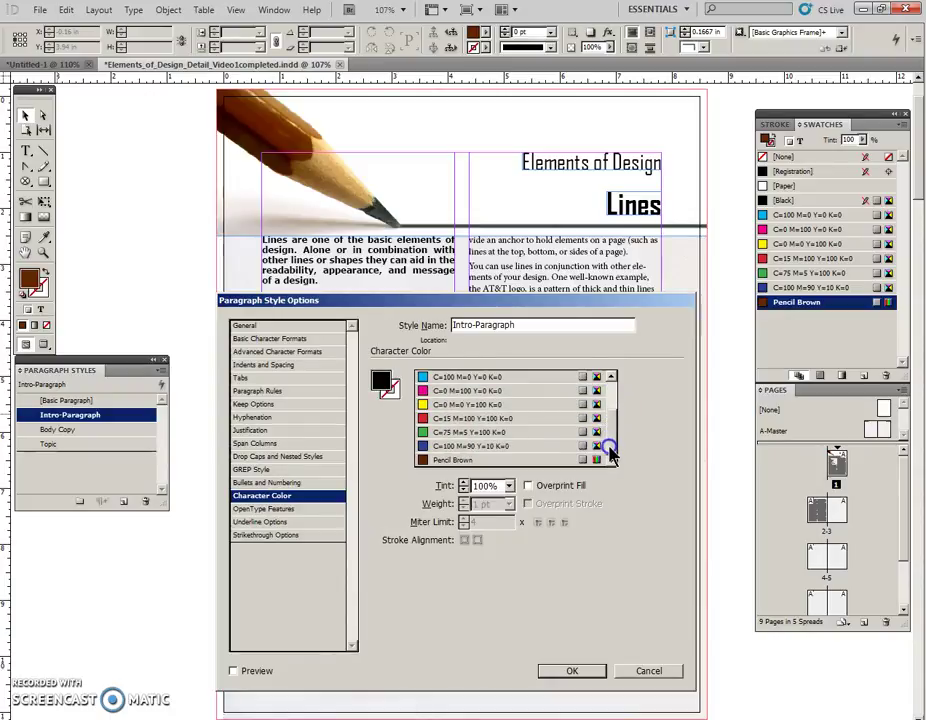
{"action": "left_click", "coordinate": [473, 460]}
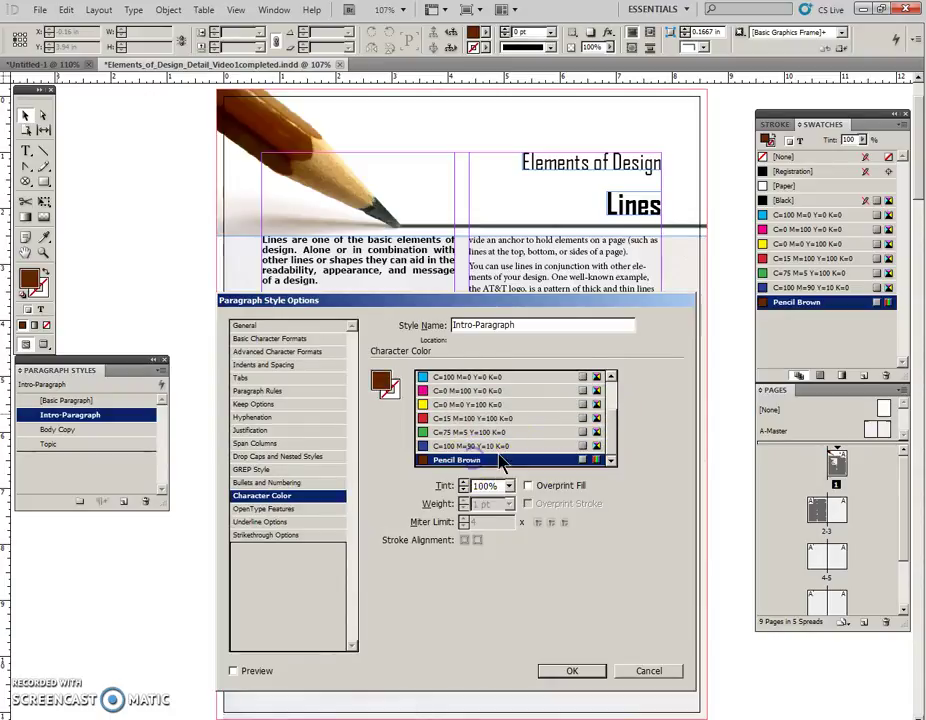
{"action": "left_click", "coordinate": [568, 672]}
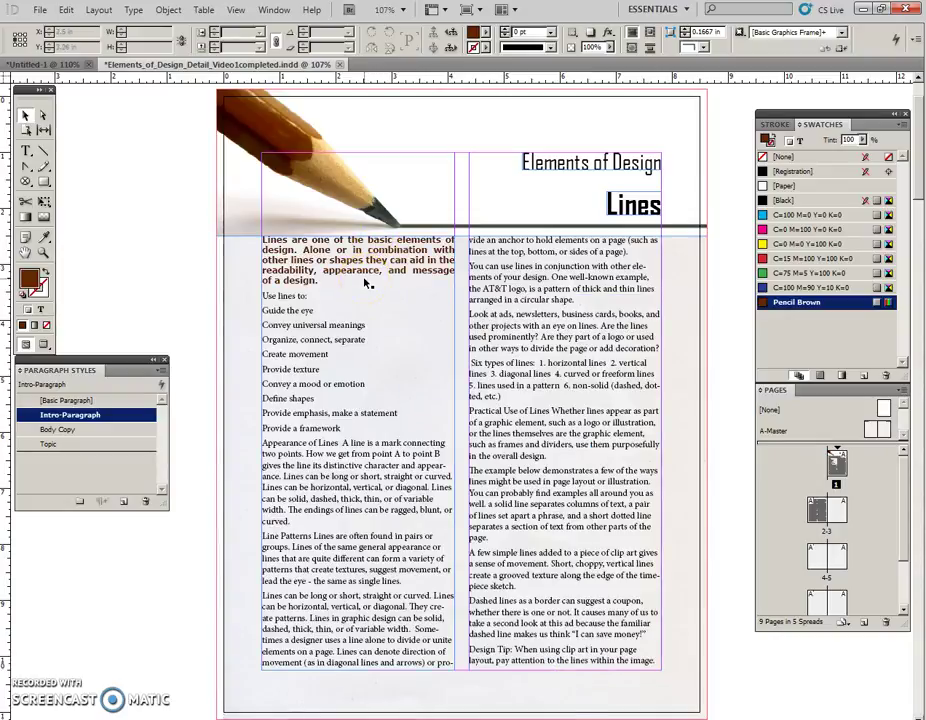
Deselect everything on the page and select Body Copy in the Paragraph Styles panel.
{"action": "left_click", "coordinate": [336, 190]}
{"action": "left_click", "coordinate": [165, 222]}
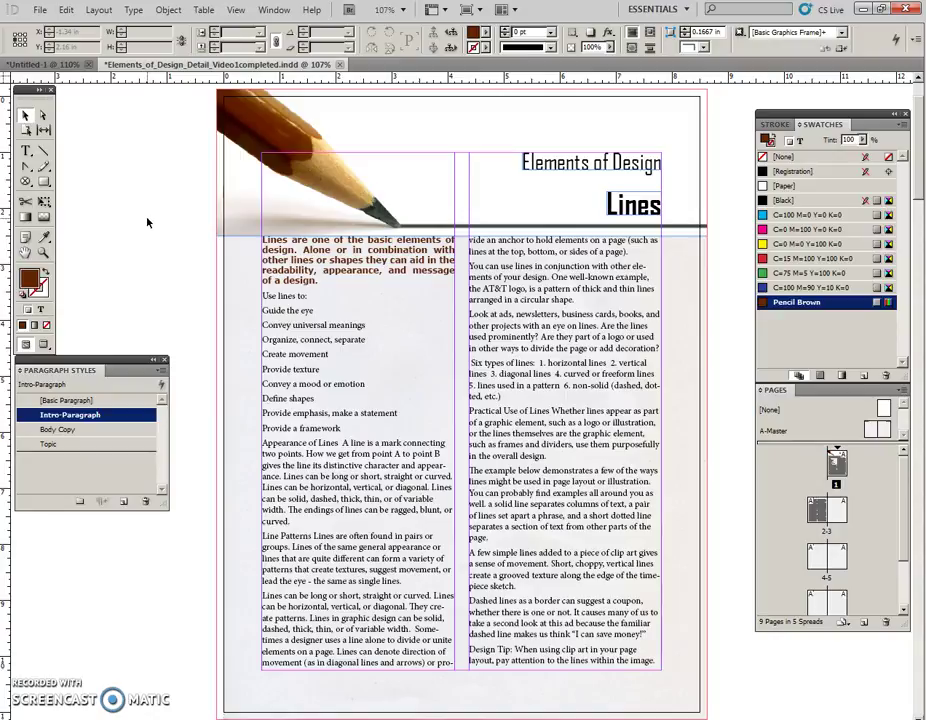
{"action": "left_click", "coordinate": [152, 254]}
{"action": "left_click", "coordinate": [148, 269]}
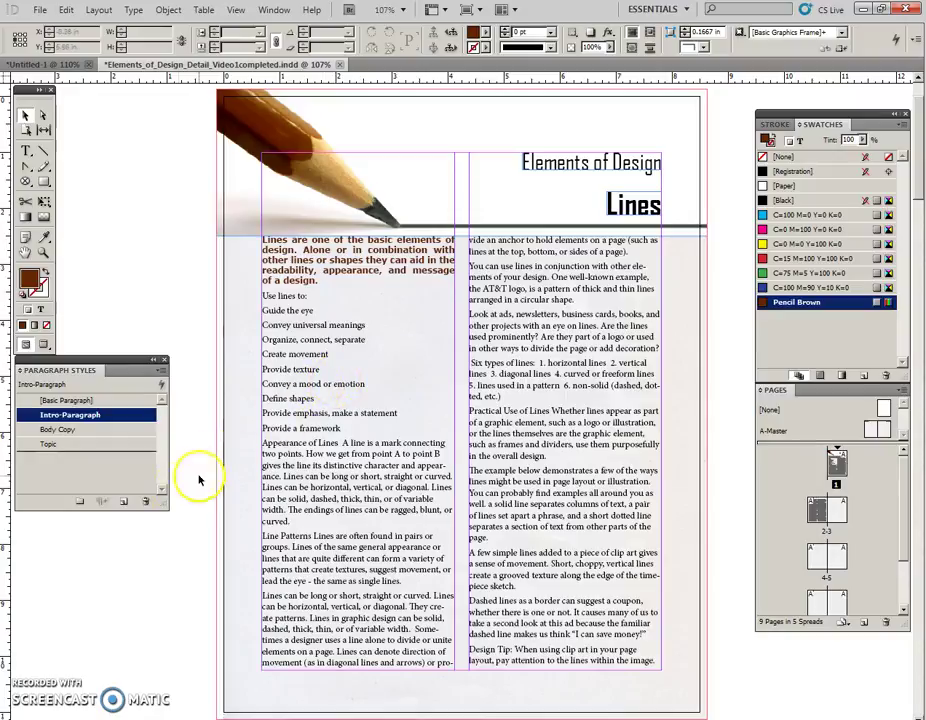
{"action": "left_click", "coordinate": [80, 431]}
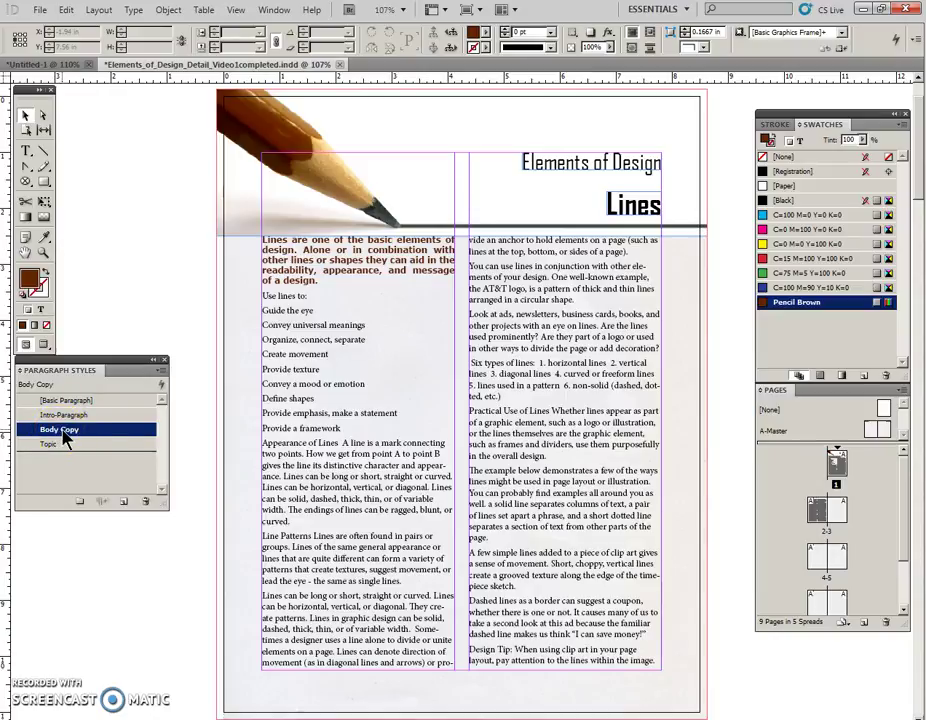
Create a new paragraph style named Bullets, based on Body Copy, and view its settings categories.
{"action": "left_click", "coordinate": [160, 371]}
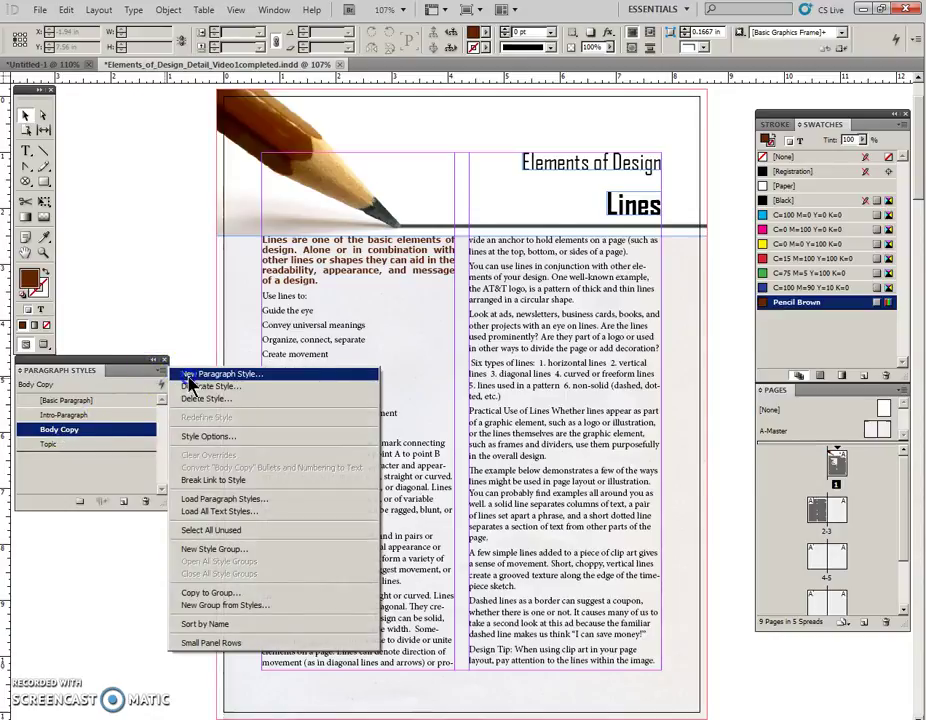
{"action": "left_click", "coordinate": [185, 380]}
{"action": "left_click_drag", "start_coordinate": [415, 180], "coordinate": [406, 340]}
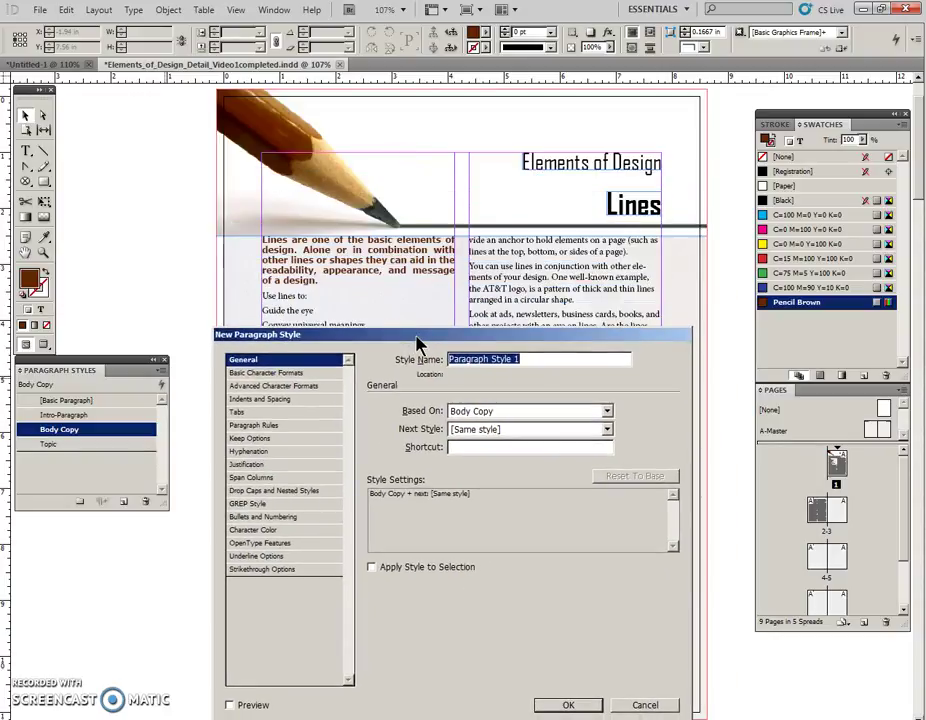
{"action": "type", "text": "Bullets"}
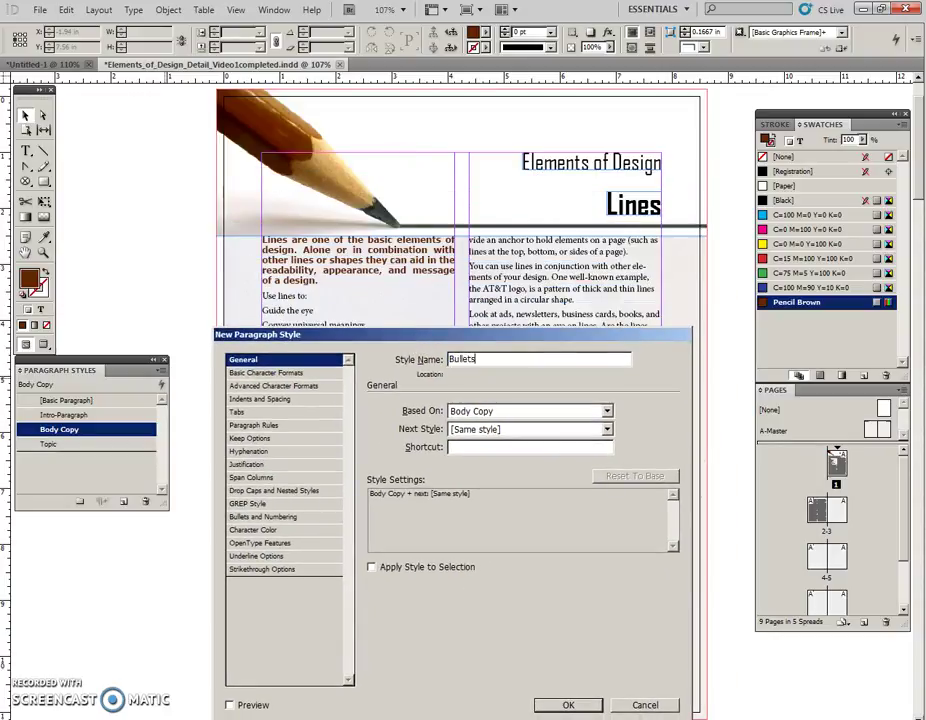
{"action": "left_click", "coordinate": [475, 397]}
{"action": "left_click", "coordinate": [490, 362]}
{"action": "left_click", "coordinate": [273, 373]}
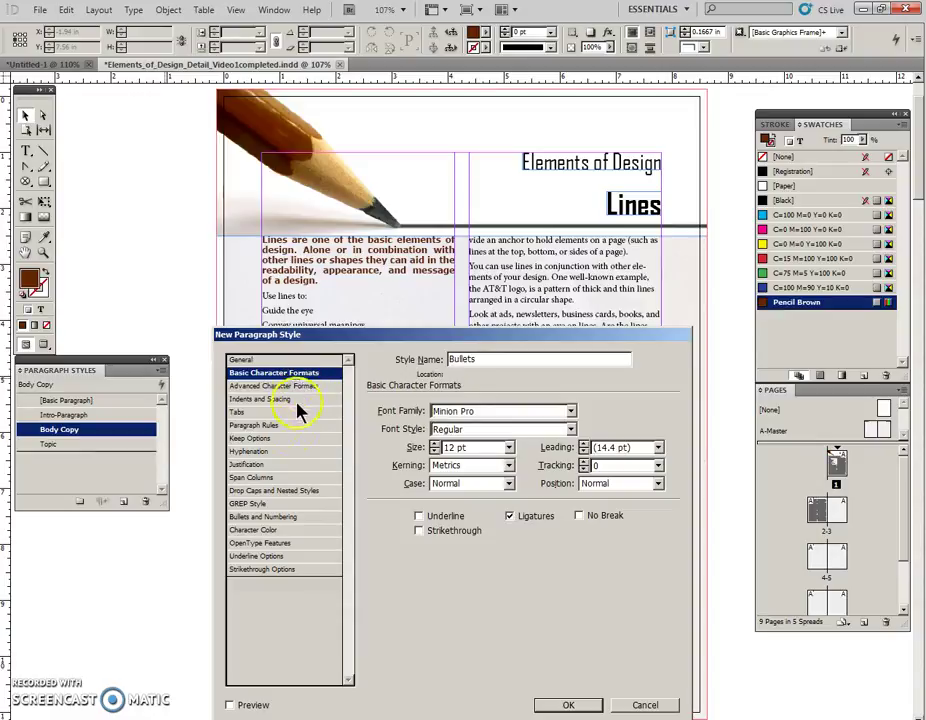
Set the Bullets style's list type to Bullets.
{"action": "left_click", "coordinate": [268, 518]}
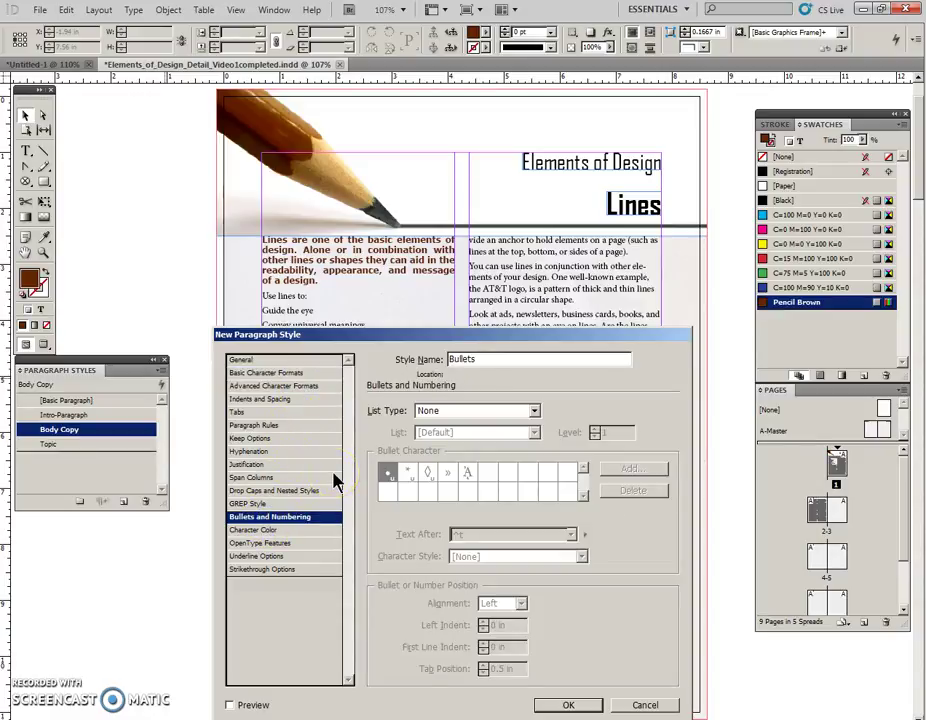
{"action": "left_click", "coordinate": [536, 411]}
{"action": "left_click", "coordinate": [432, 436]}
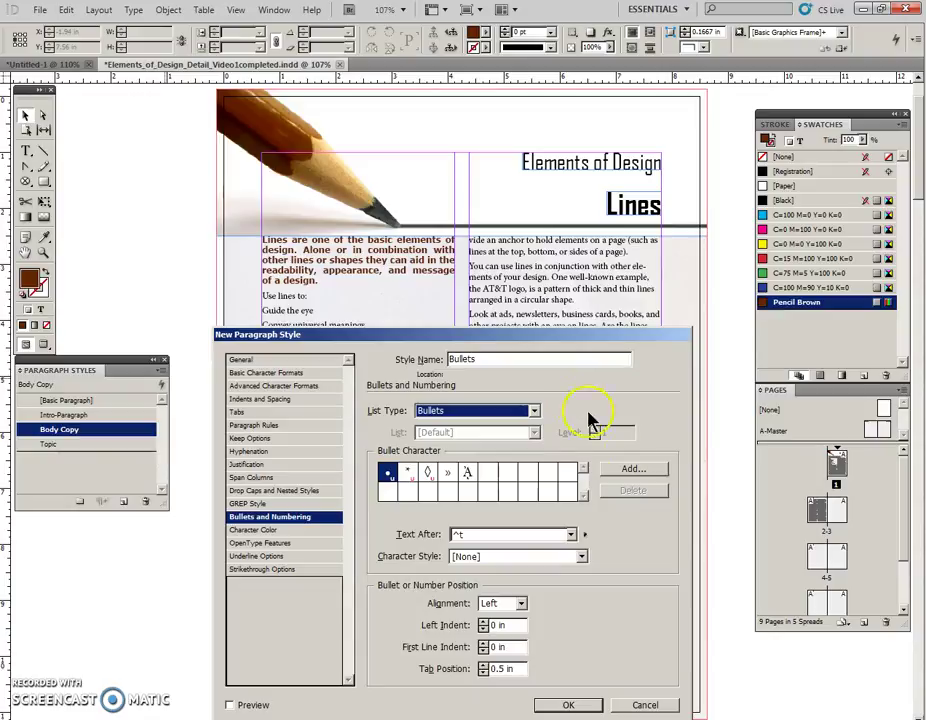
Add the Wingdings curved arrow glyph to the available bullet characters.
{"action": "left_click", "coordinate": [627, 470]}
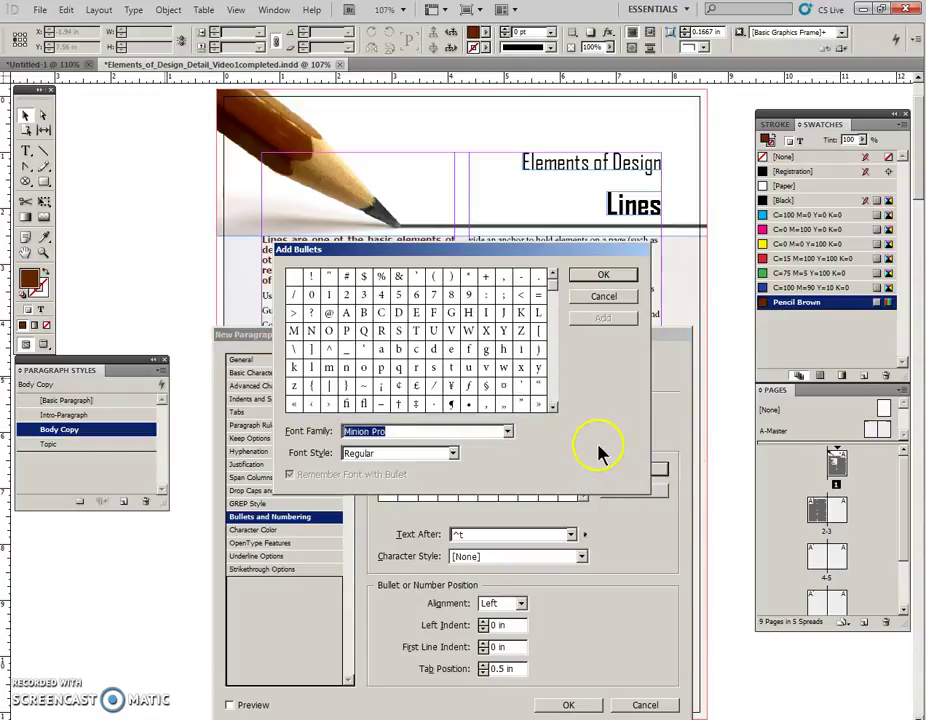
{"action": "left_click", "coordinate": [509, 432]}
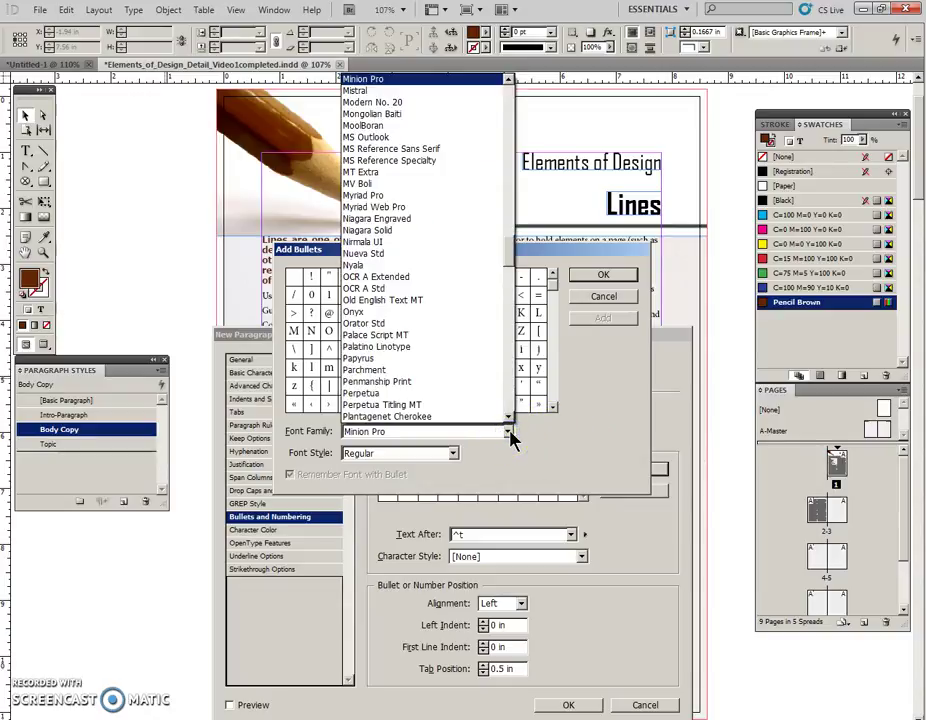
{"action": "key", "text": "w"}
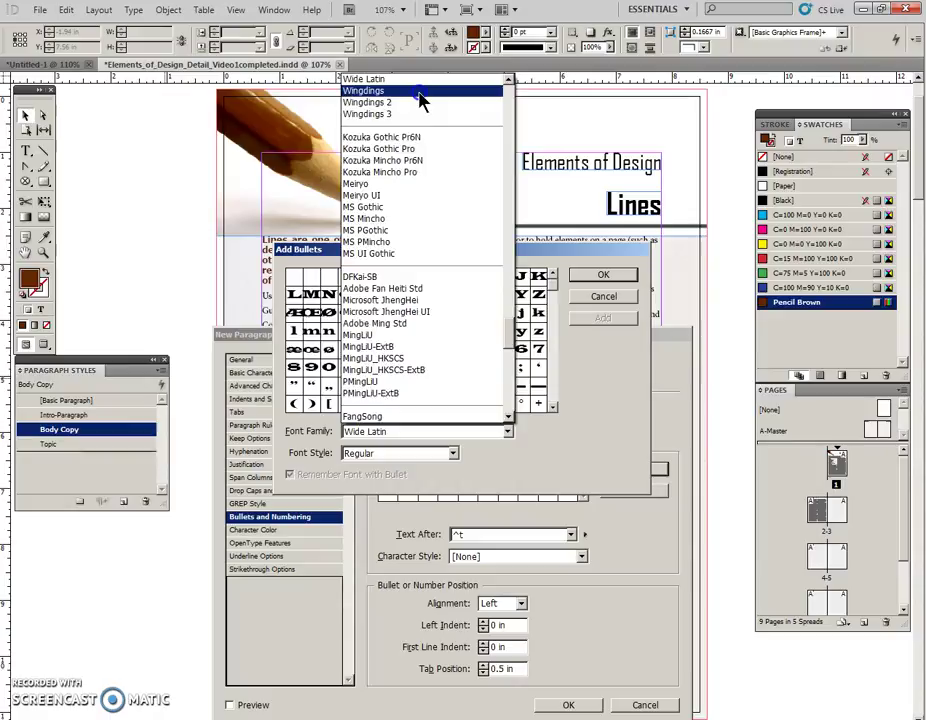
{"action": "left_click", "coordinate": [421, 90]}
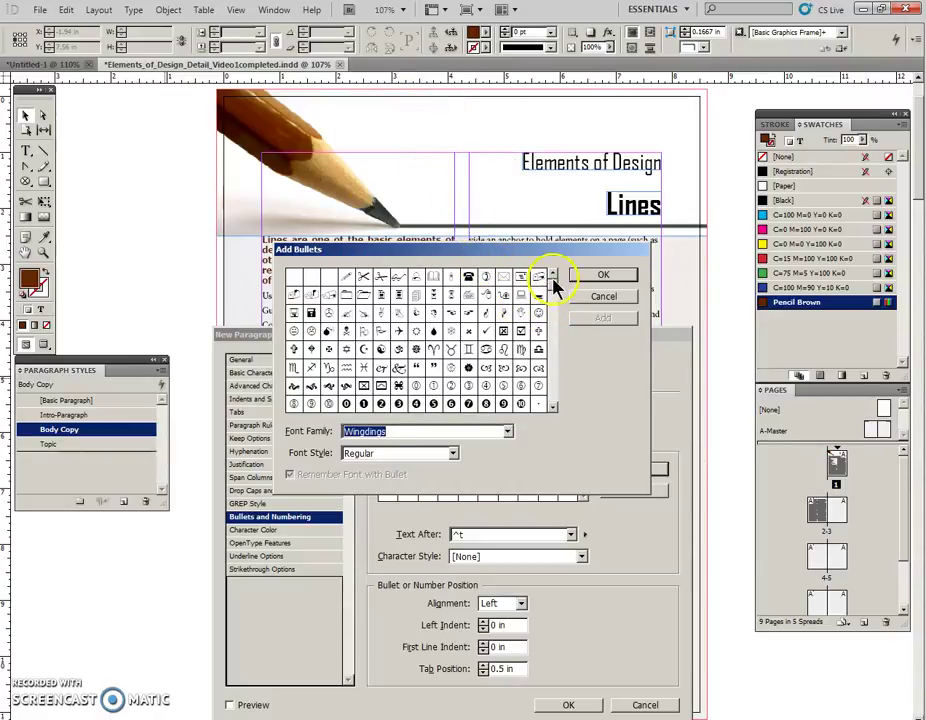
{"action": "left_click_drag", "start_coordinate": [553, 280], "coordinate": [552, 385]}
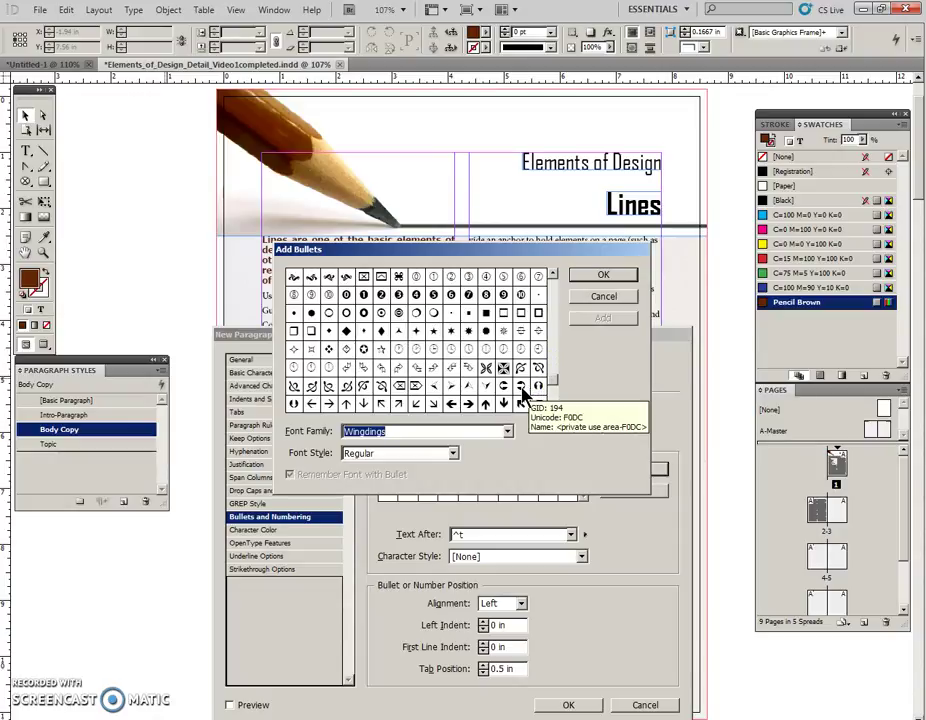
{"action": "left_click", "coordinate": [521, 390]}
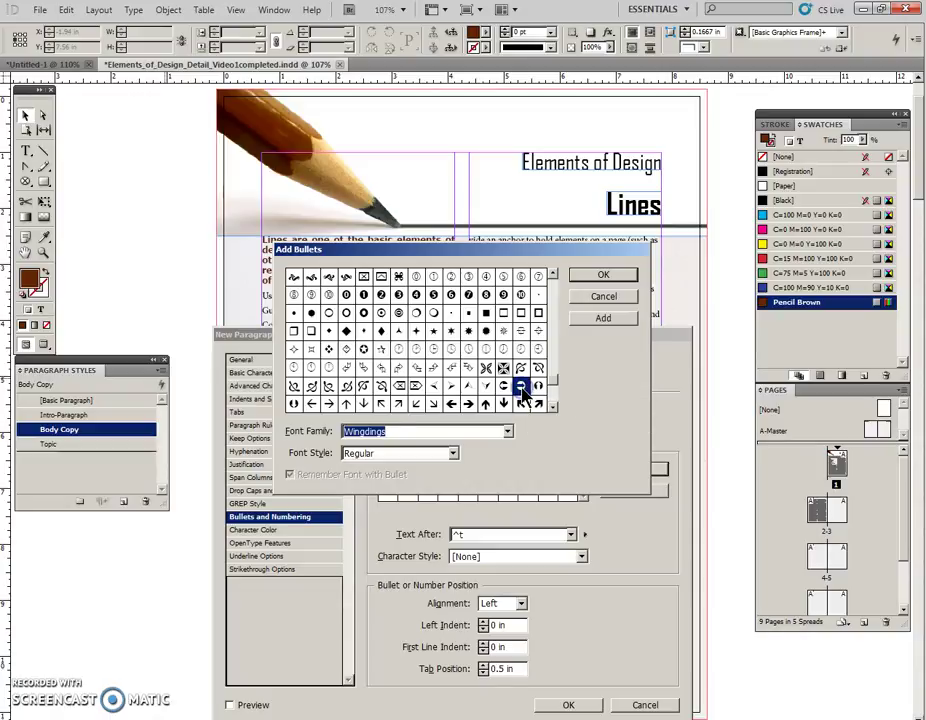
{"action": "left_click", "coordinate": [599, 319]}
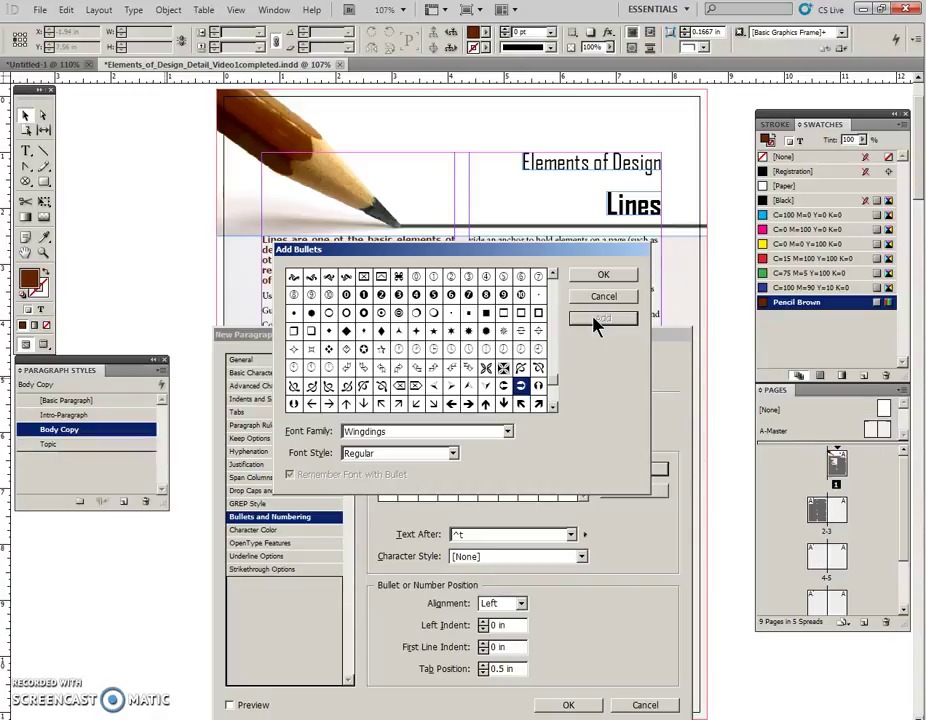
{"action": "left_click", "coordinate": [601, 277]}
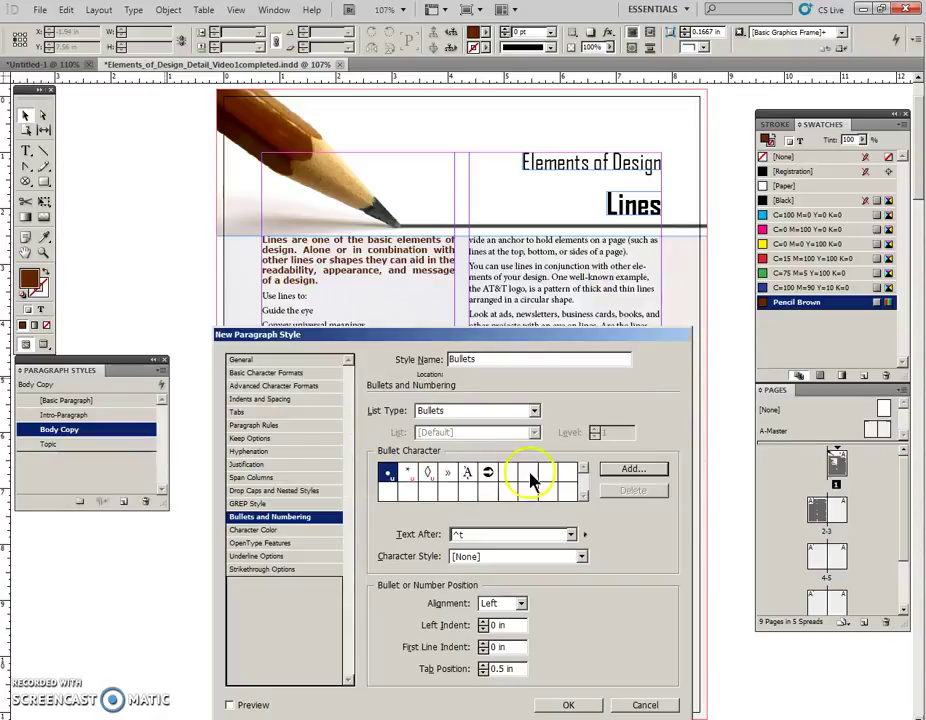
Use the Wingdings arrow as the bullet with 0.375 in left and -0.25 in first-line indents.
{"action": "left_click", "coordinate": [488, 474]}
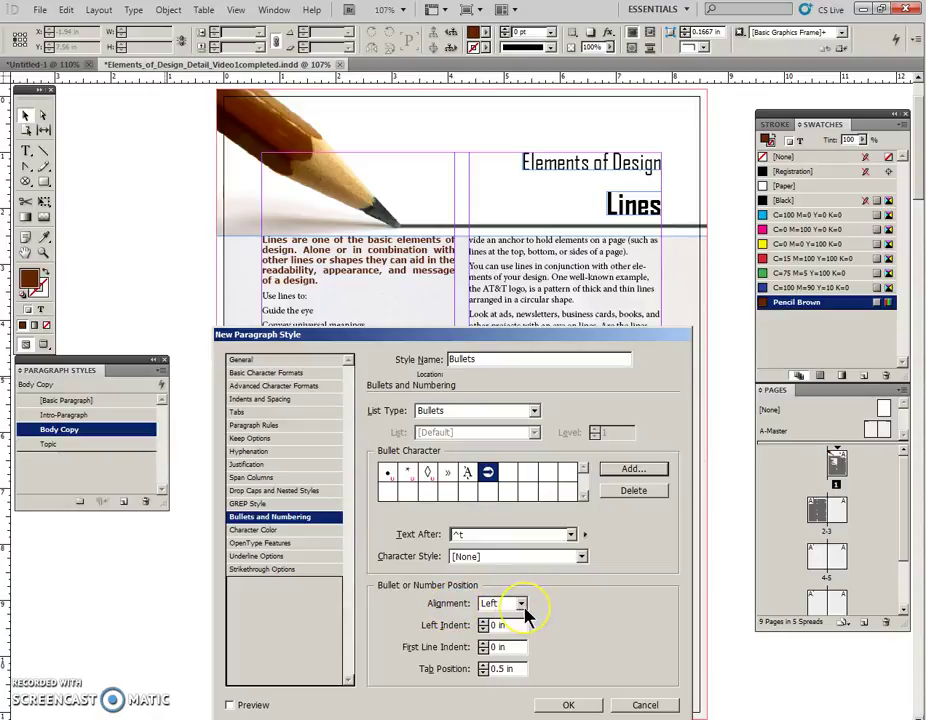
{"action": "left_click", "coordinate": [460, 626]}
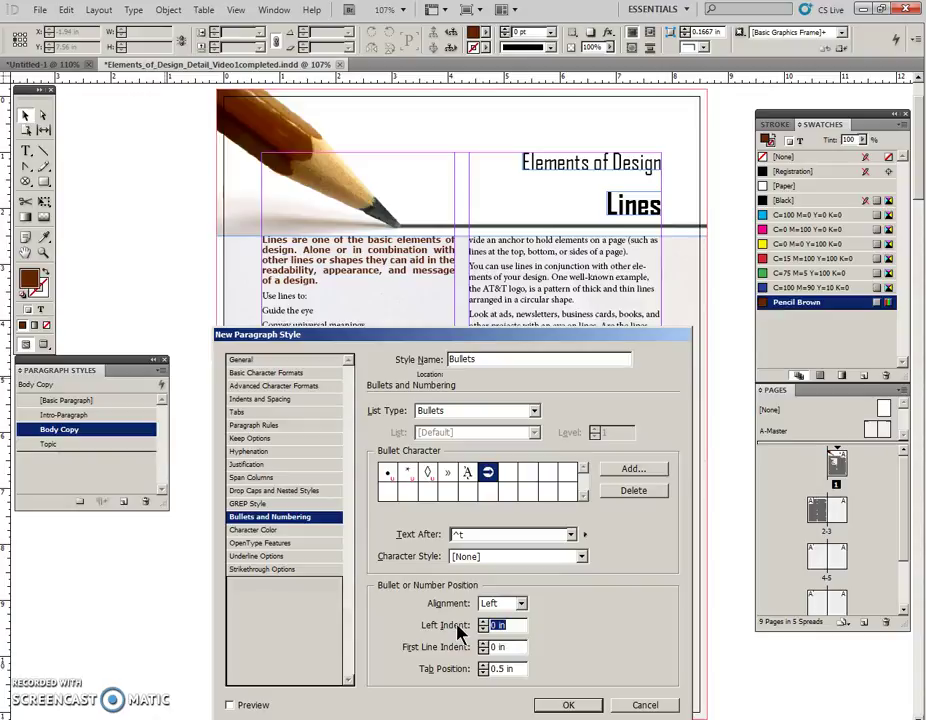
{"action": "type", "text": ".375"}
{"action": "left_click", "coordinate": [440, 649]}
{"action": "type", "text": "-.25"}
Create the Bullets style and reopen it to review its settings.
{"action": "left_click", "coordinate": [567, 705]}
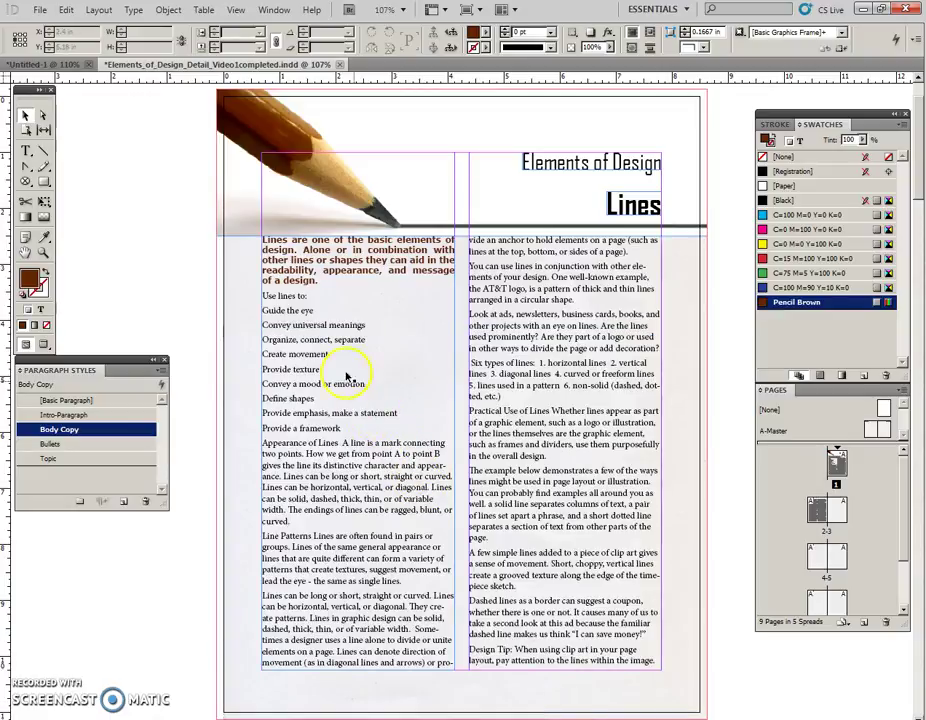
{"action": "double_click", "coordinate": [68, 443]}
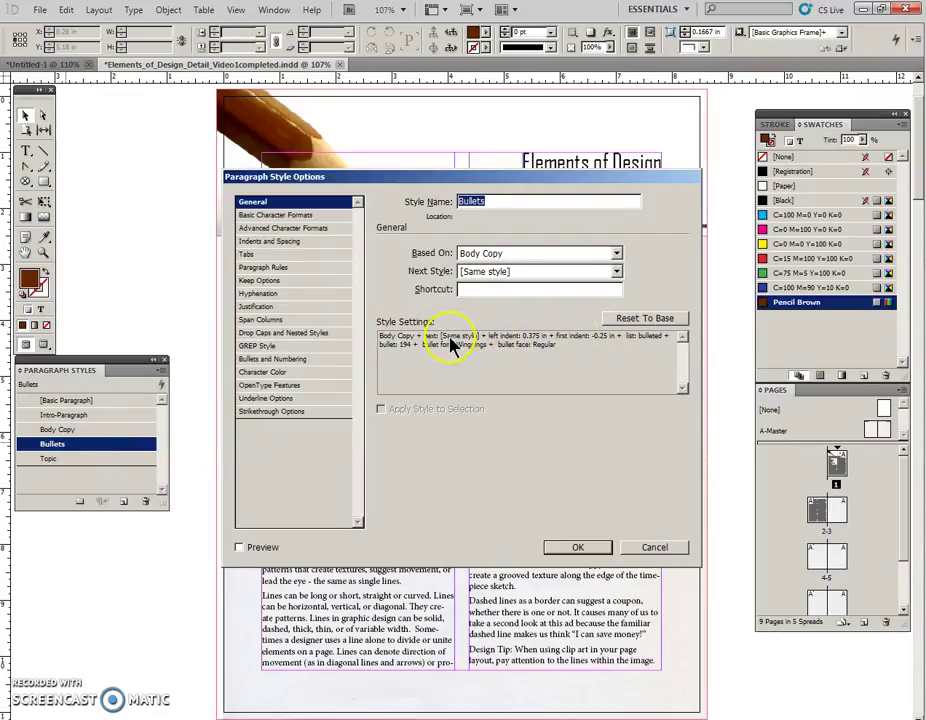
{"action": "left_click", "coordinate": [580, 549]}
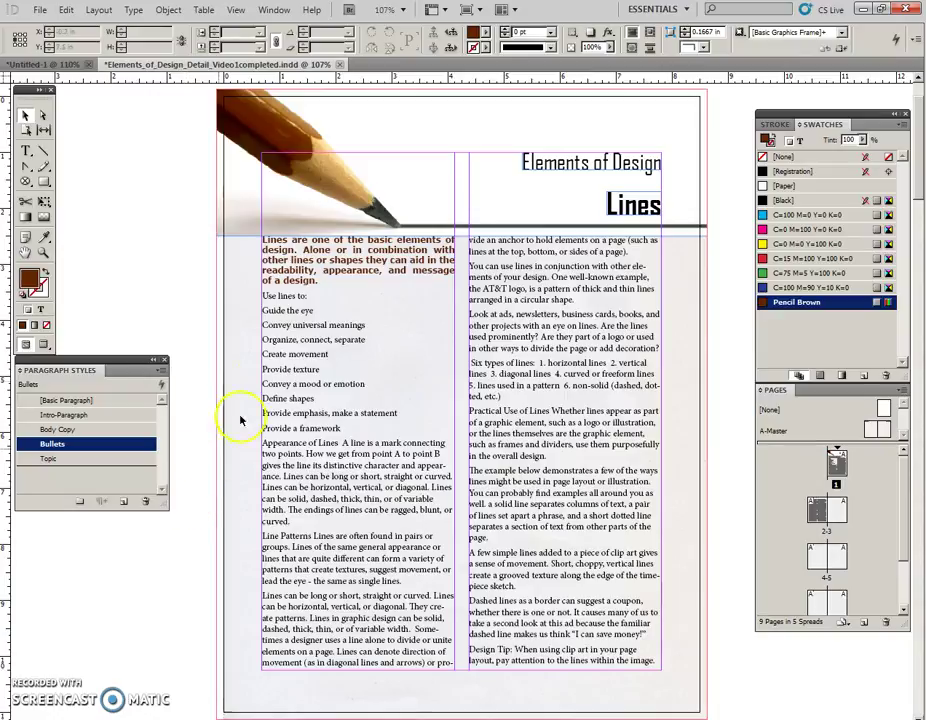
Apply the Bullets style to the nine lines from Guide the eye to Provide a framework, then deselect.
{"action": "left_click", "coordinate": [27, 151]}
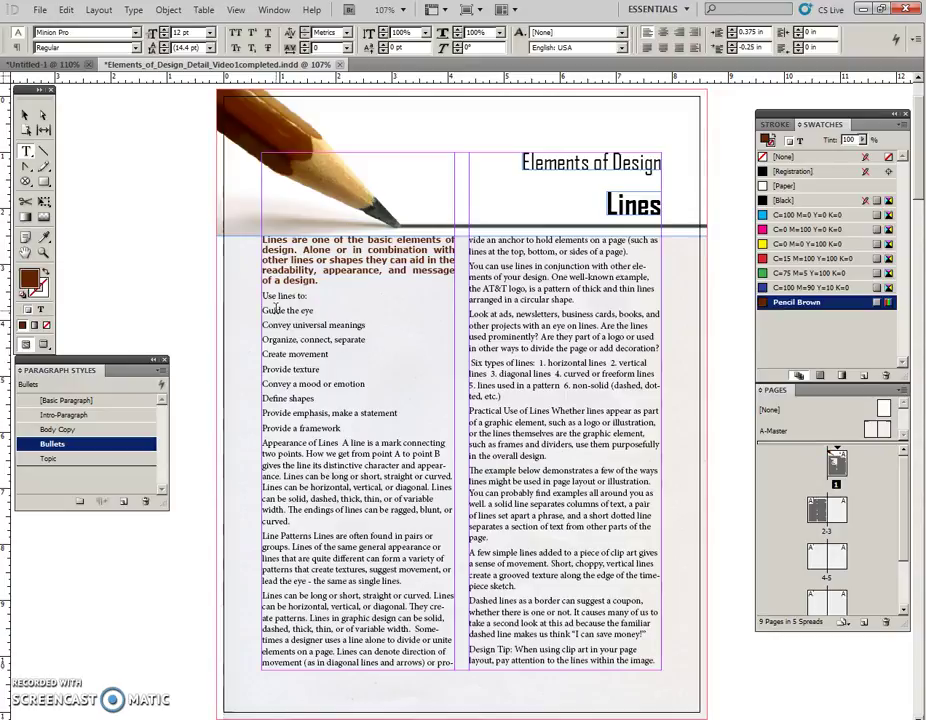
{"action": "left_click_drag", "start_coordinate": [263, 310], "coordinate": [342, 429]}
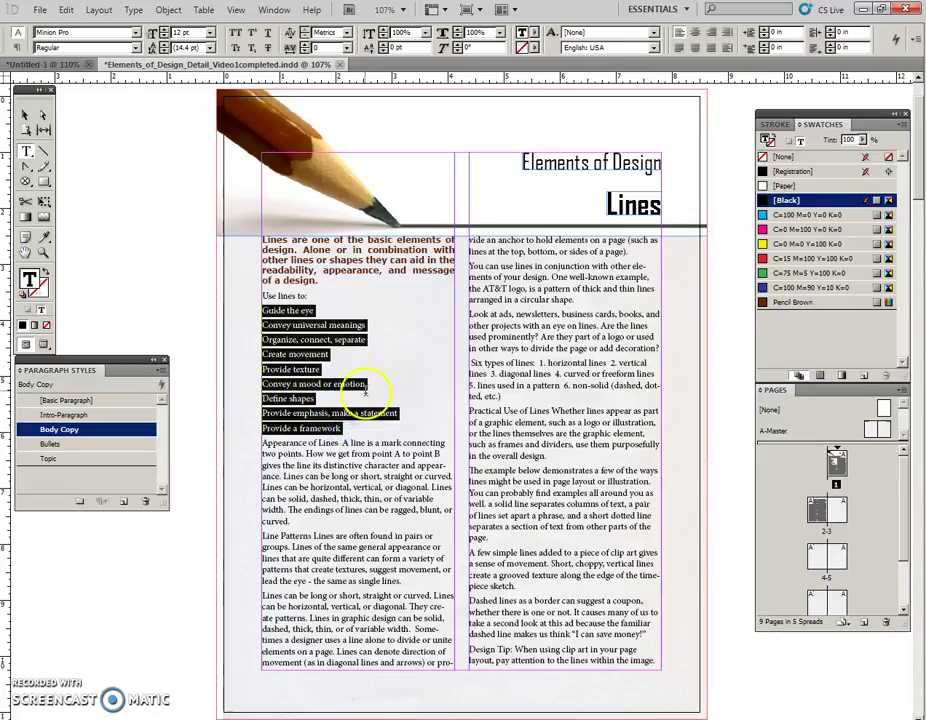
{"action": "left_click", "coordinate": [57, 446]}
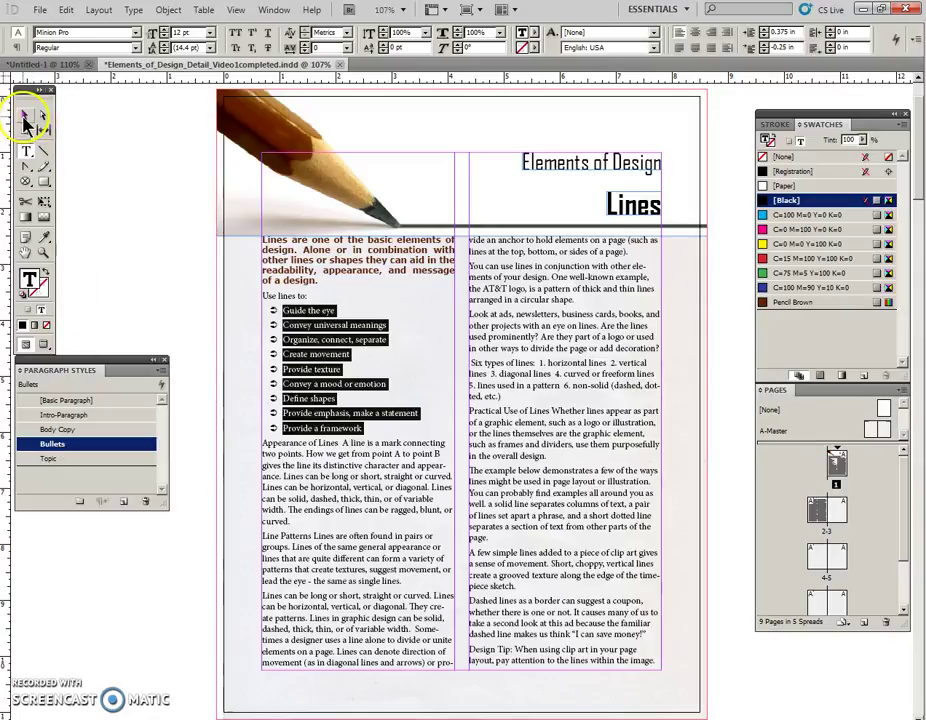
{"action": "left_click", "coordinate": [25, 116]}
{"action": "left_click", "coordinate": [130, 218]}
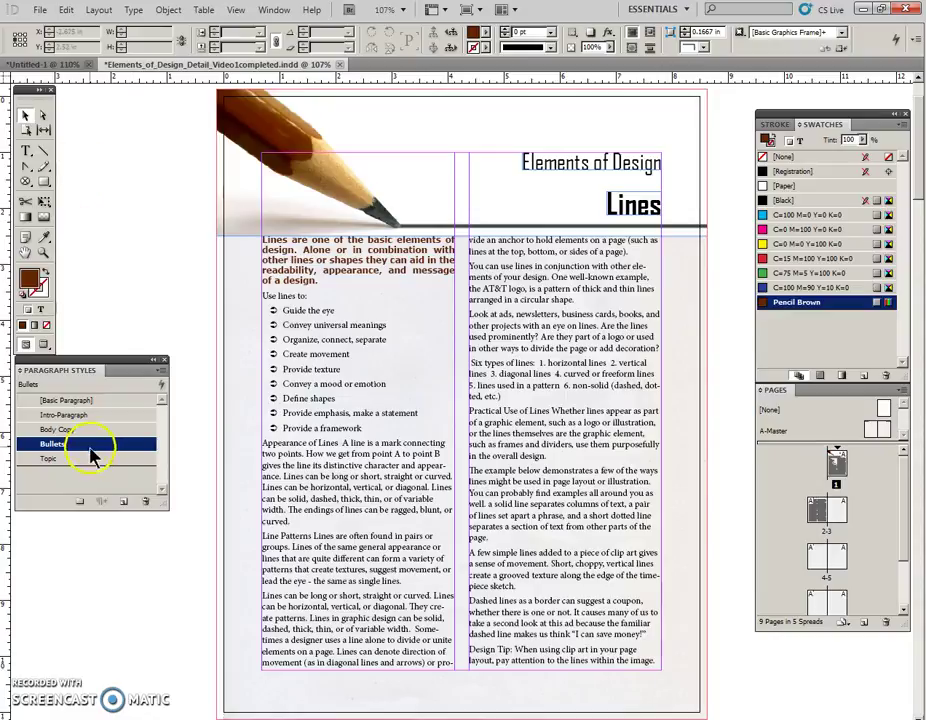
Start a new Side Heading paragraph style based on [No Paragraph Style], reset to base.
{"action": "left_click", "coordinate": [82, 488]}
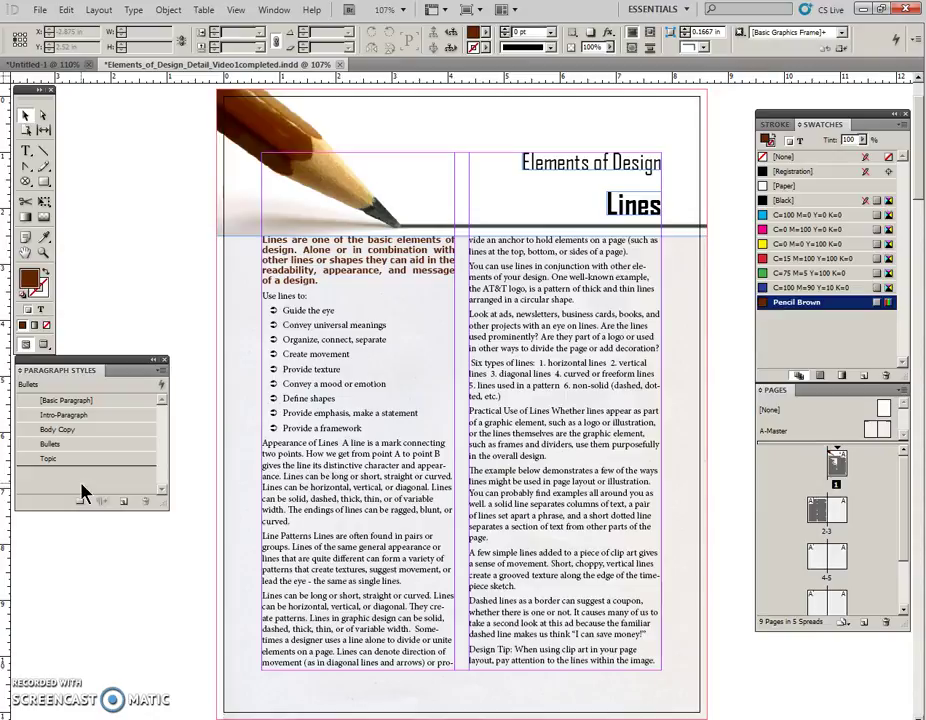
{"action": "left_click", "coordinate": [160, 372]}
{"action": "left_click", "coordinate": [192, 374]}
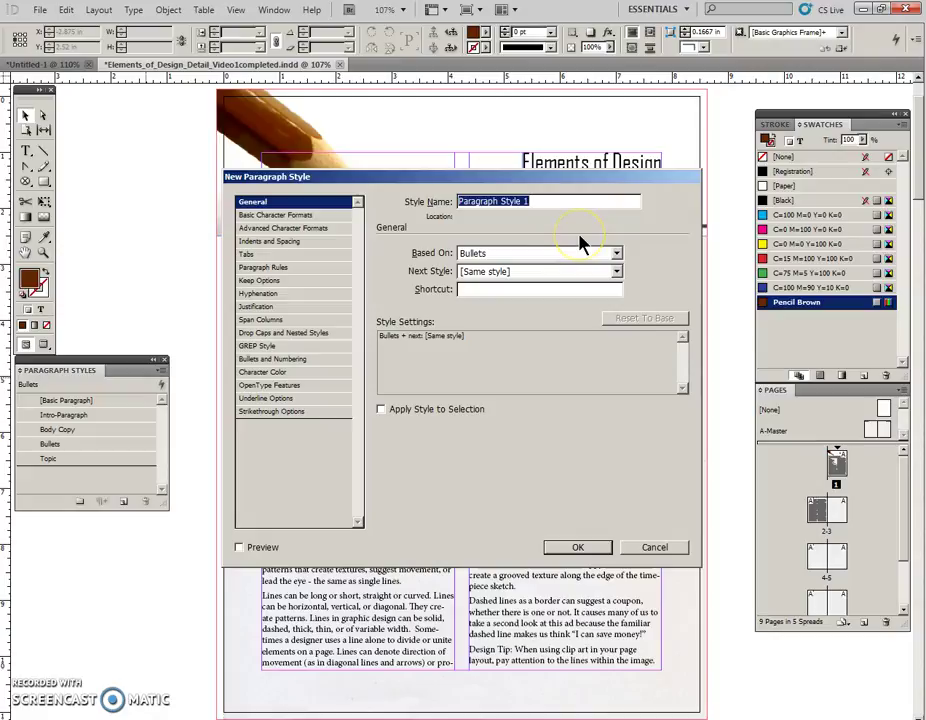
{"action": "type", "text": "Side Heading"}
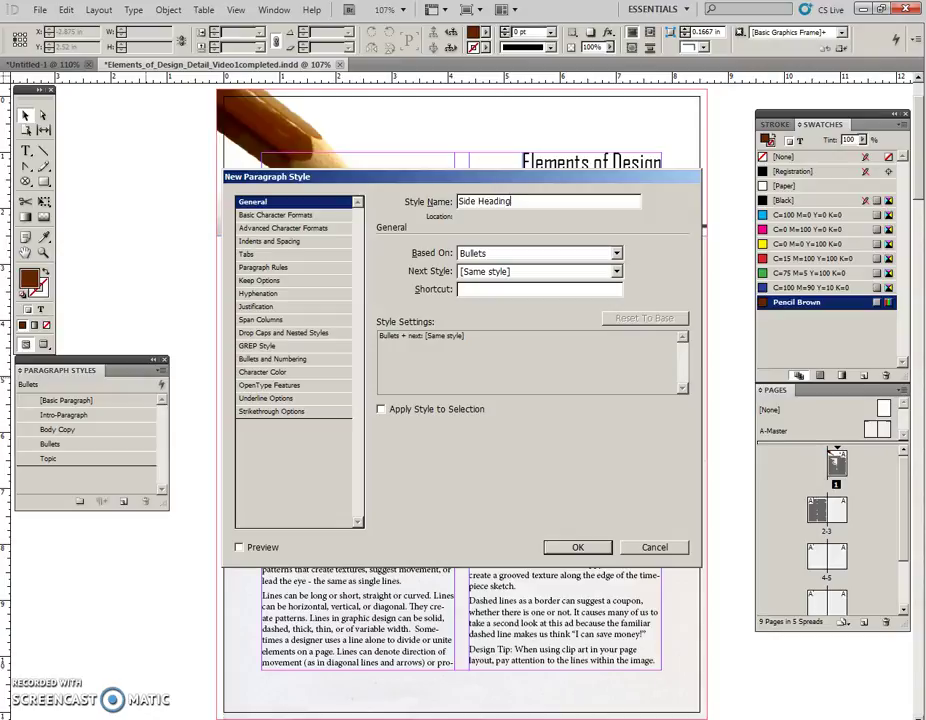
{"action": "left_click", "coordinate": [616, 253]}
{"action": "left_click", "coordinate": [562, 270]}
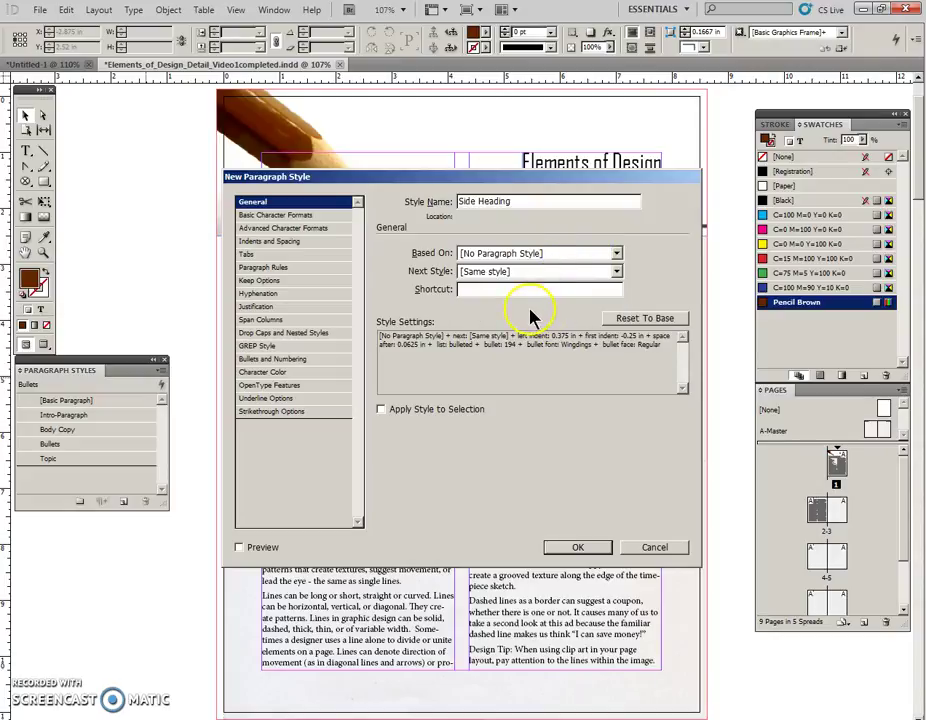
{"action": "left_click", "coordinate": [640, 317]}
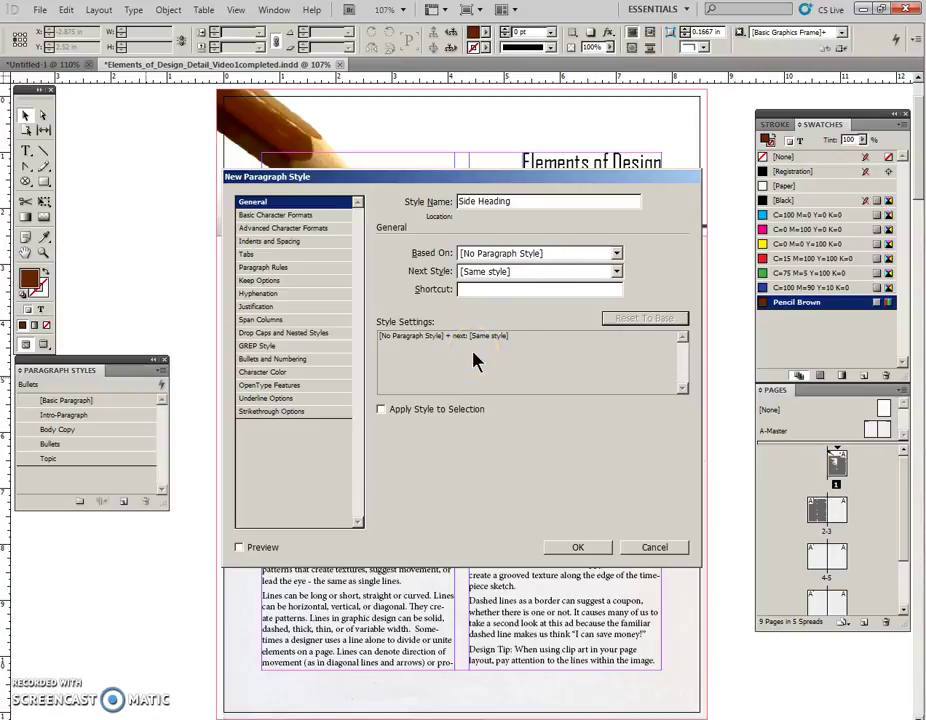
Set the Side Heading font to Verdana Bold 11 pt and create the style.
{"action": "left_click", "coordinate": [296, 215]}
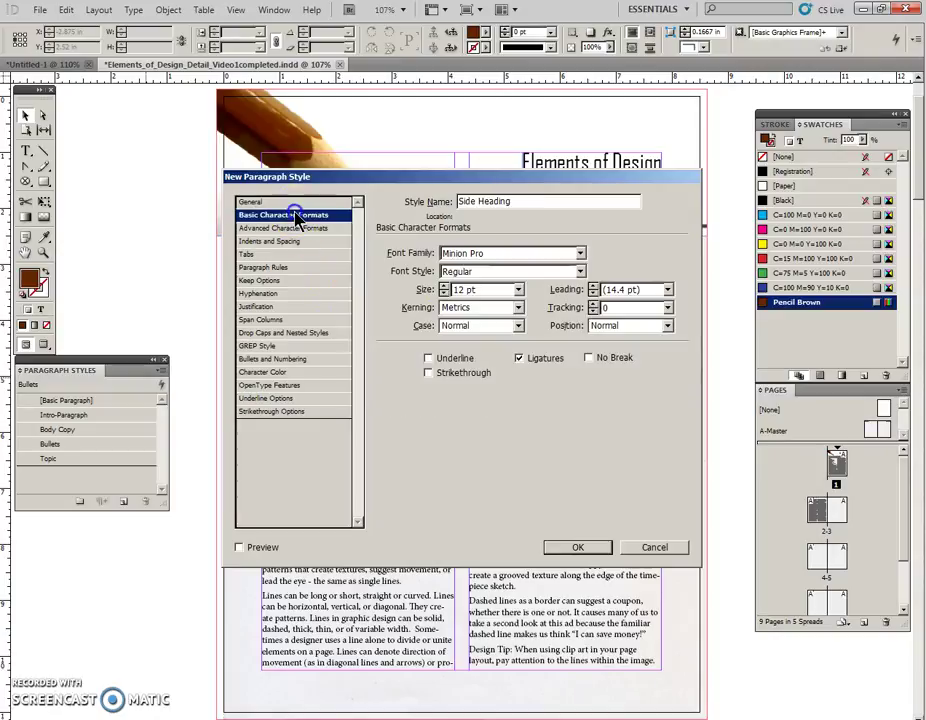
{"action": "left_click", "coordinate": [580, 254]}
{"action": "scroll", "coordinate": [583, 300], "scroll_direction": "down", "scroll_amount": 5}
{"action": "type", "text": "Verdana"}
{"action": "left_click", "coordinate": [510, 266]}
{"action": "left_click", "coordinate": [580, 271]}
{"action": "left_click", "coordinate": [495, 308]}
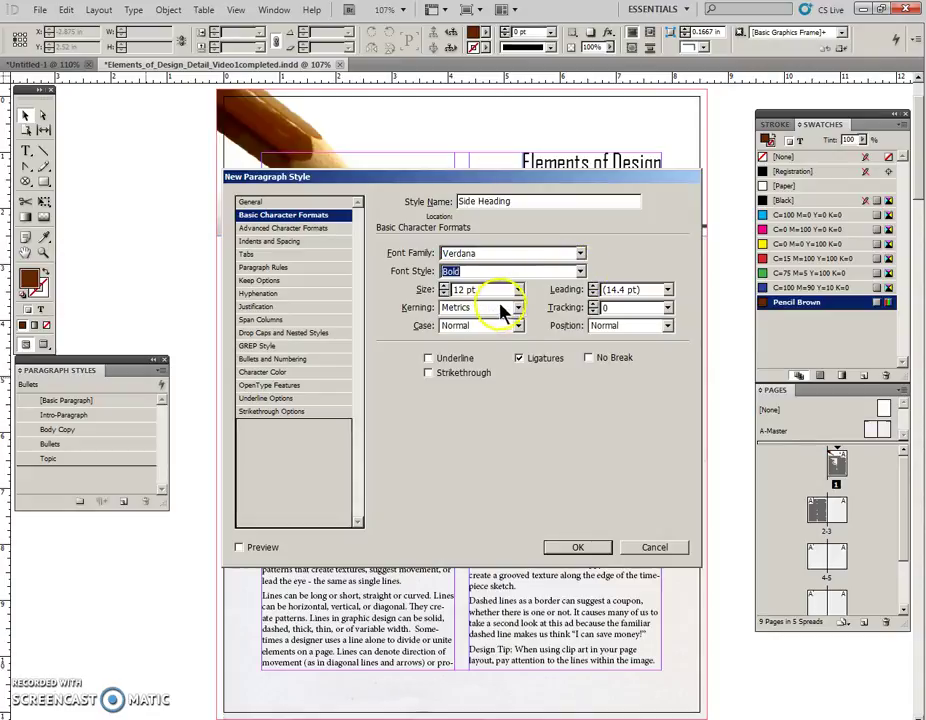
{"action": "key", "text": "Tab"}
{"action": "type", "text": "11"}
{"action": "key", "text": "Return"}
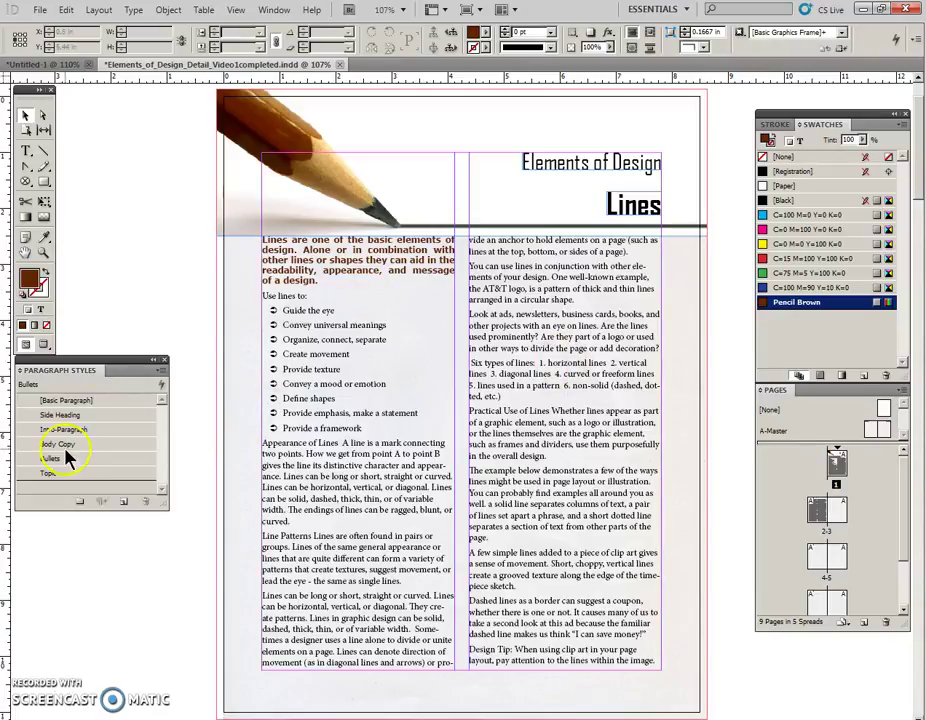
Reopen Side Heading and re-enter its 11 pt font size.
{"action": "double_click", "coordinate": [68, 414]}
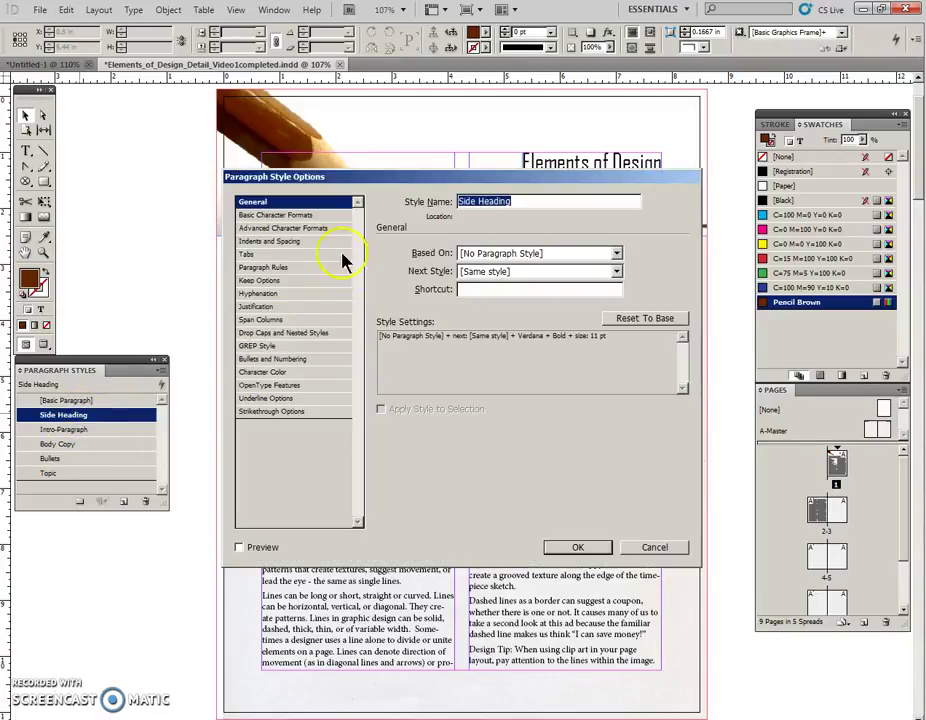
{"action": "left_click", "coordinate": [250, 215]}
{"action": "left_click", "coordinate": [465, 290]}
{"action": "key", "text": "BackSpace"}
{"action": "type", "text": "11"}
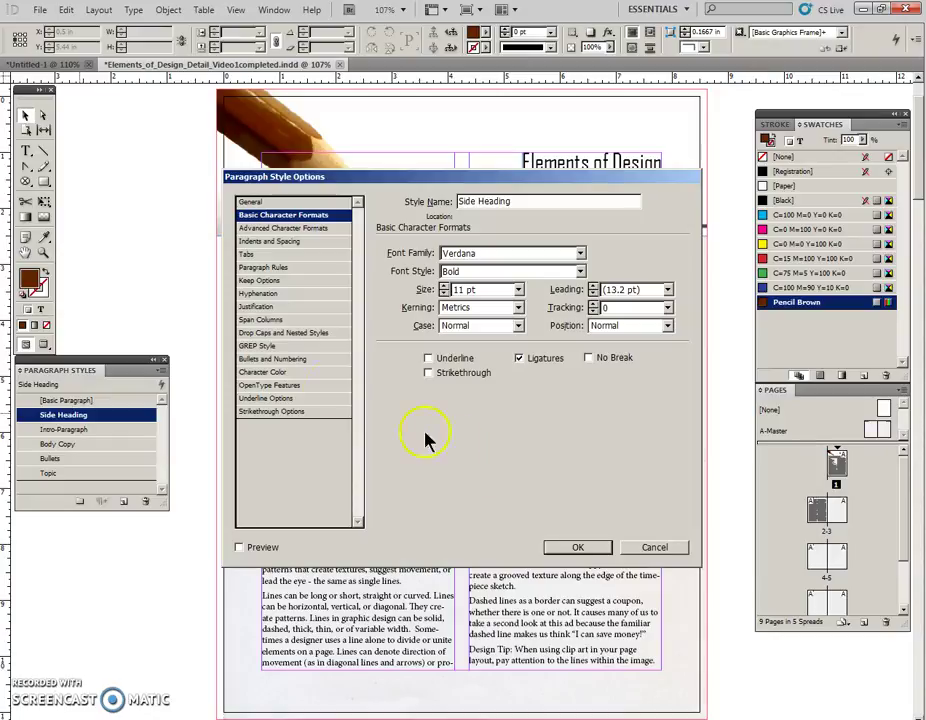
Give Side Heading 0.125 in space before, turn off hyphenation, and save.
{"action": "left_click", "coordinate": [279, 244]}
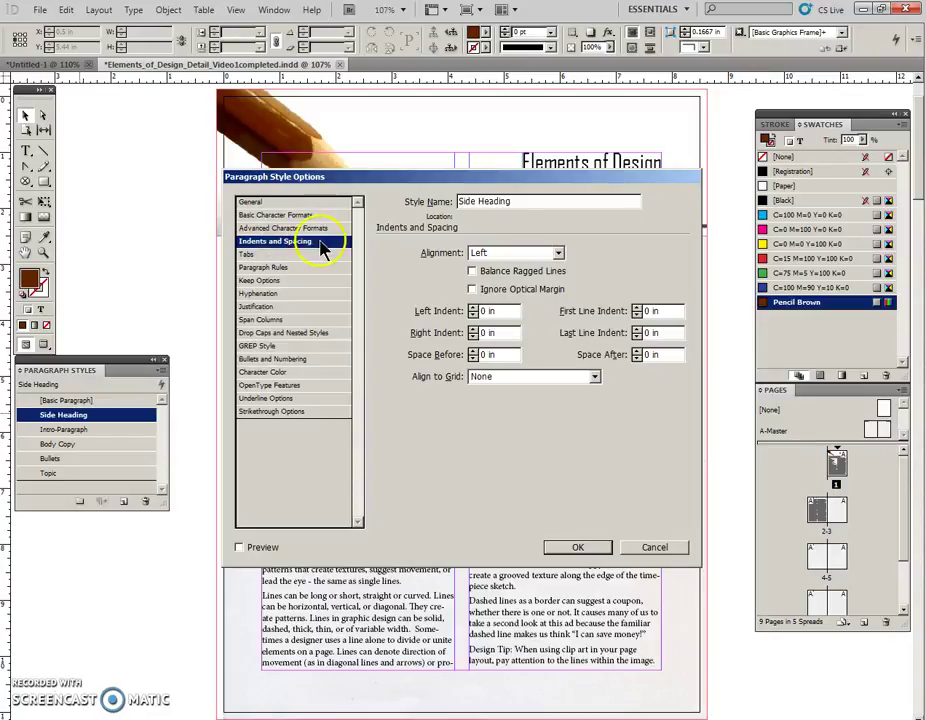
{"action": "double_click", "coordinate": [488, 355]}
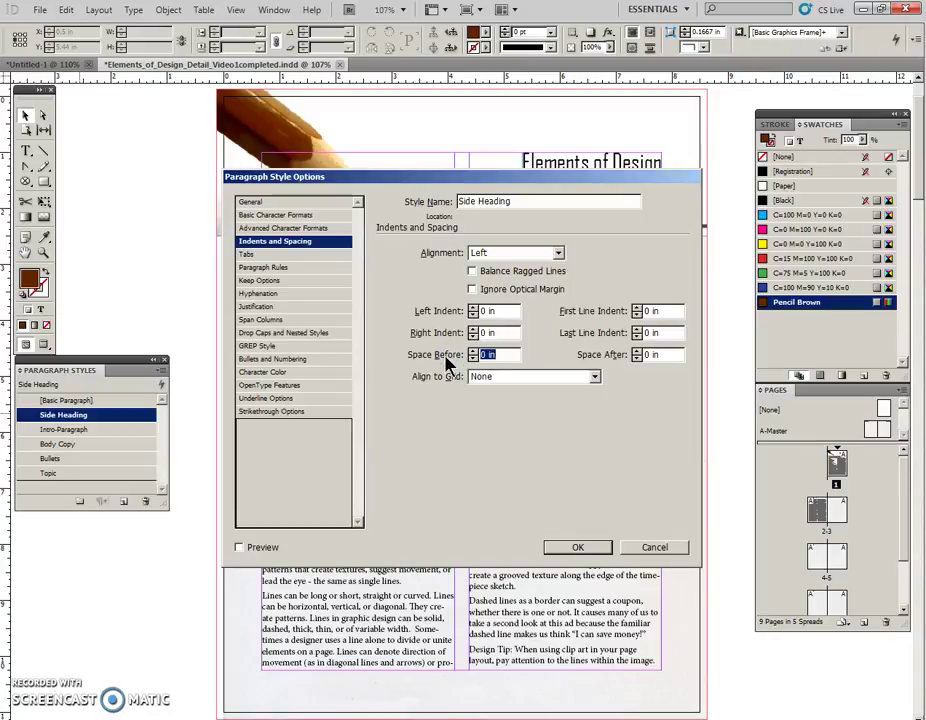
{"action": "type", "text": ".125"}
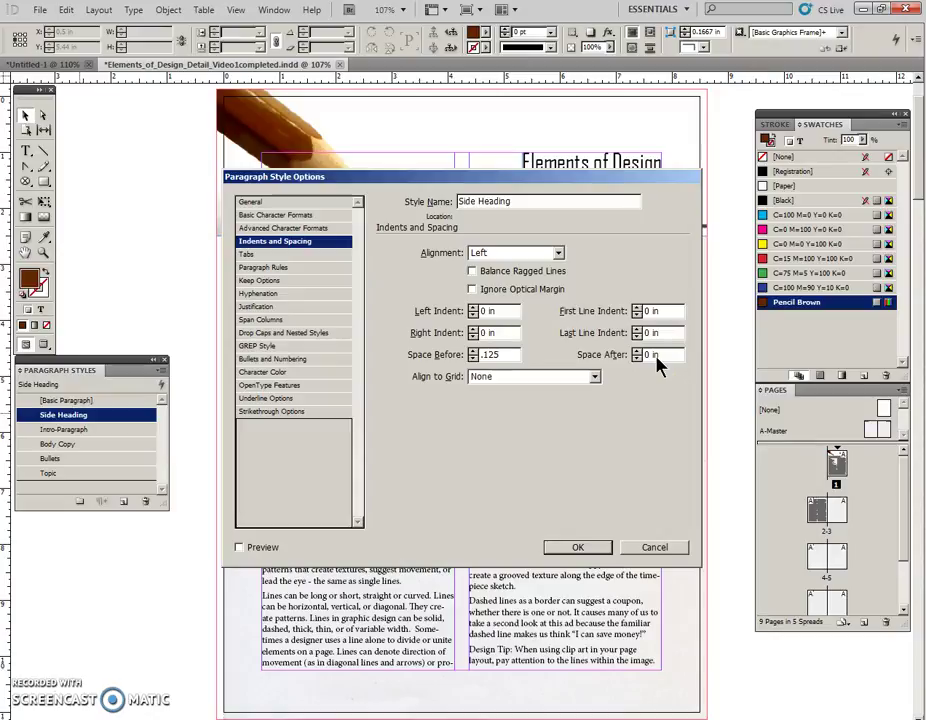
{"action": "key", "text": "Tab"}
{"action": "left_click", "coordinate": [280, 295]}
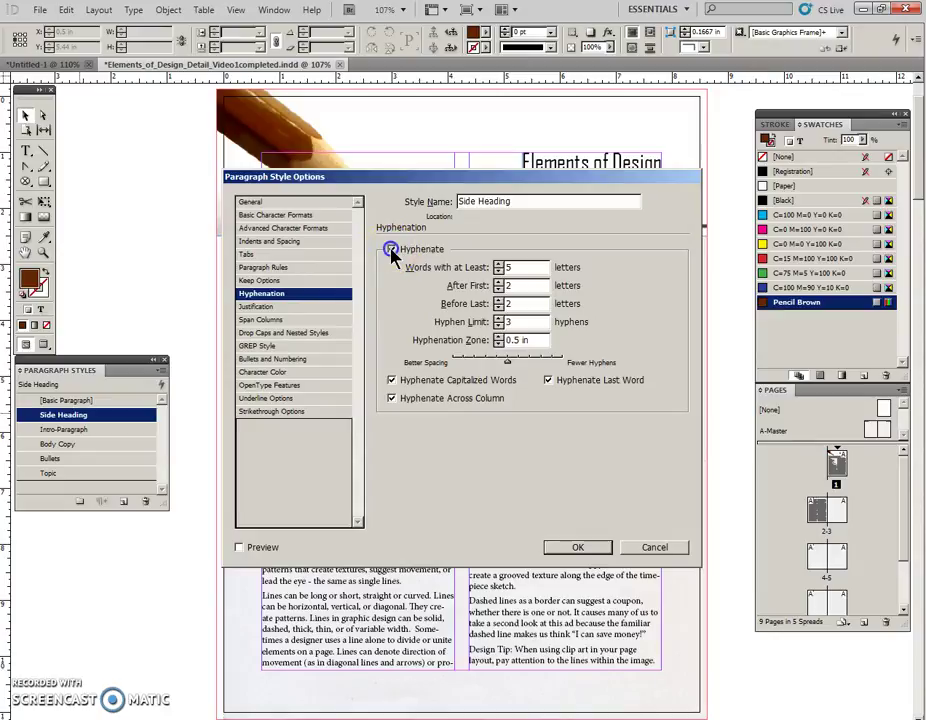
{"action": "left_click", "coordinate": [392, 251]}
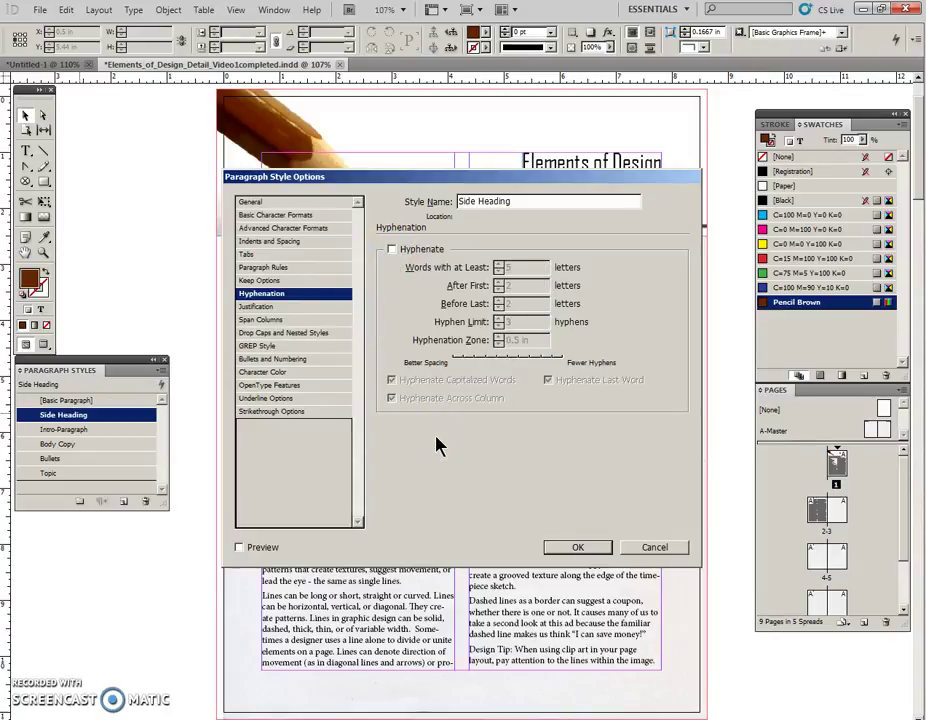
{"action": "left_click", "coordinate": [576, 547]}
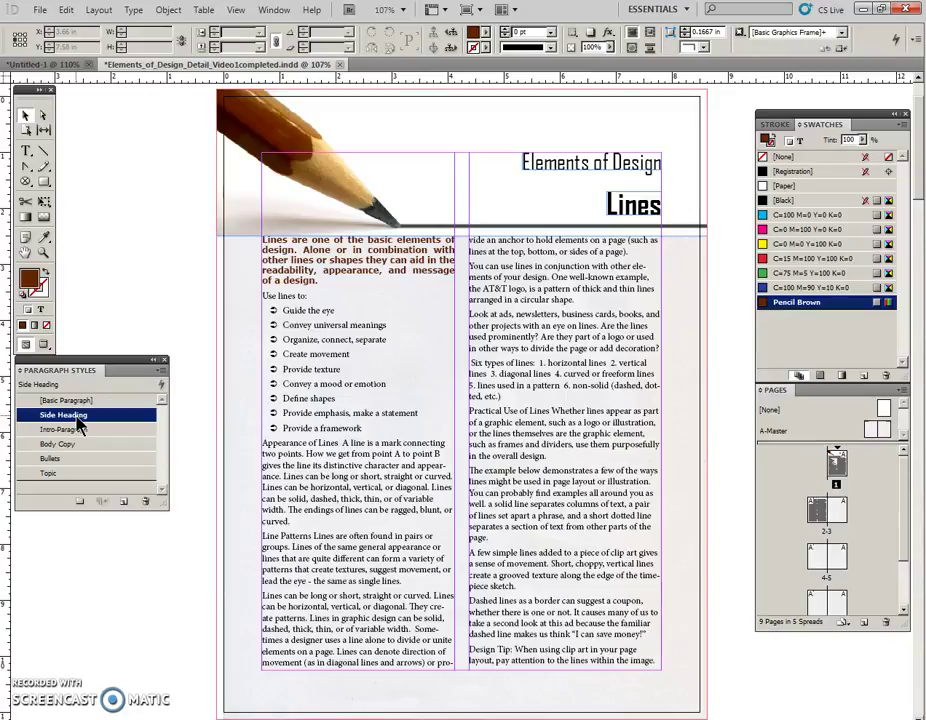
Clear the style selection and break Appearance of Lines into its own paragraph, removing the leading space.
{"action": "left_click", "coordinate": [71, 420]}
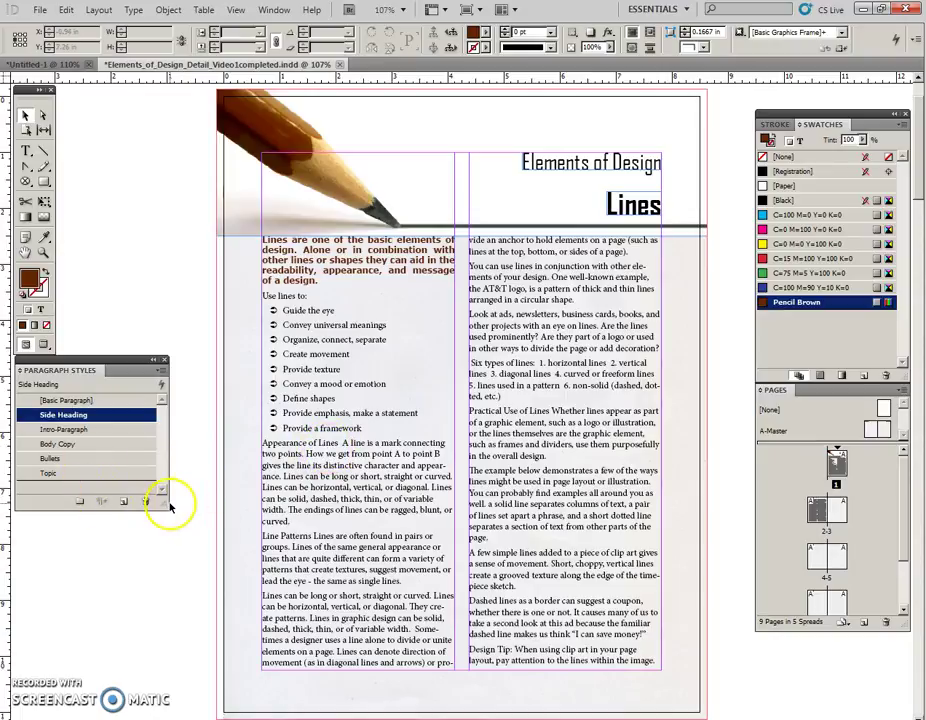
{"action": "left_click_drag", "start_coordinate": [170, 508], "coordinate": [173, 576]}
{"action": "left_click", "coordinate": [96, 515]}
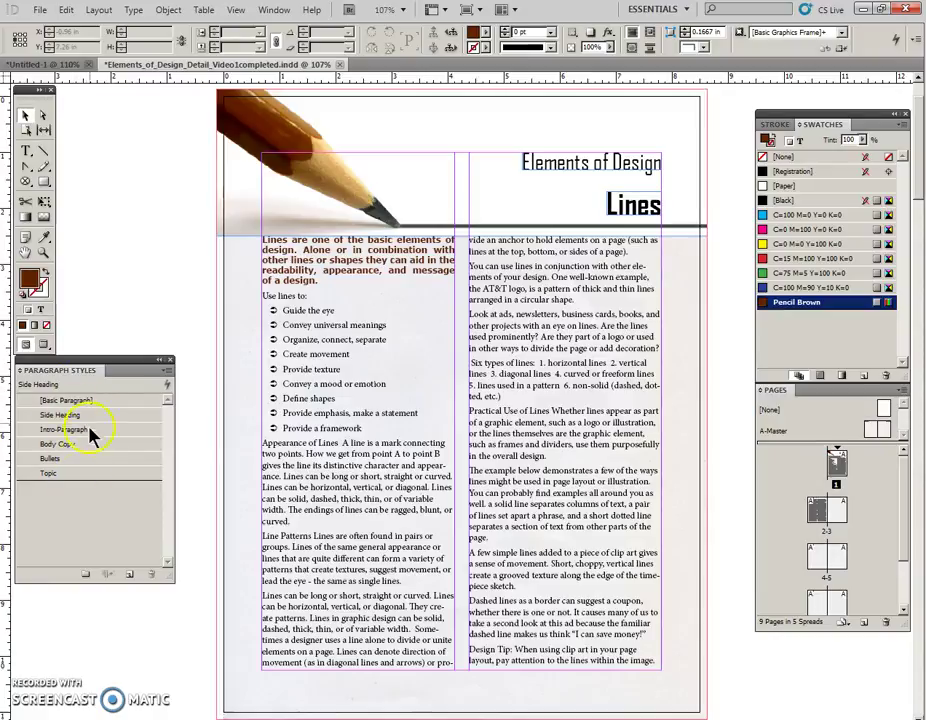
{"action": "double_click", "coordinate": [328, 446]}
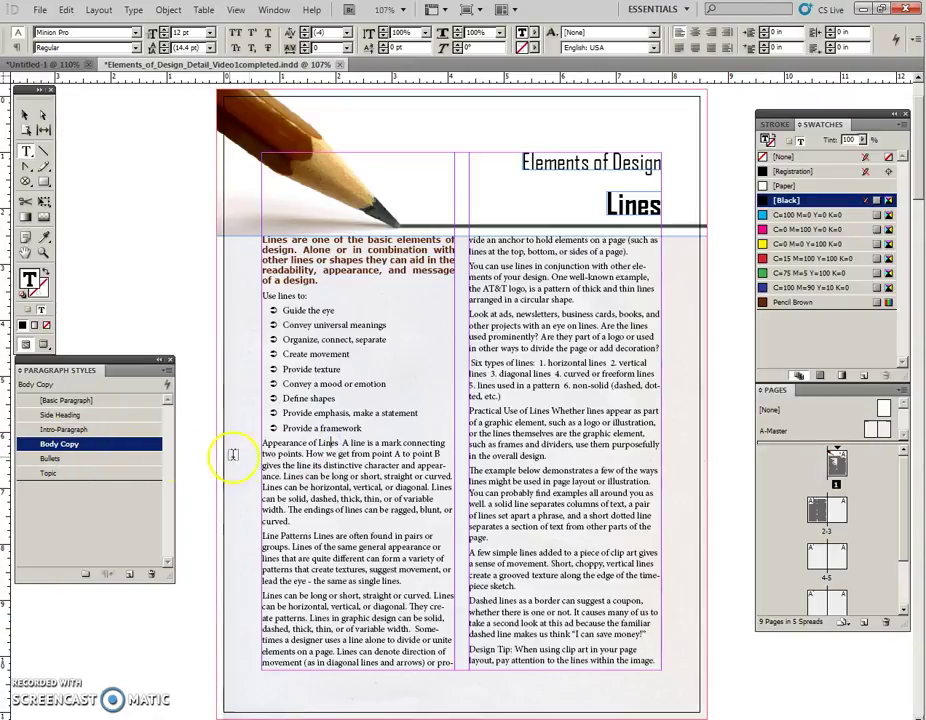
{"action": "left_click", "coordinate": [338, 442]}
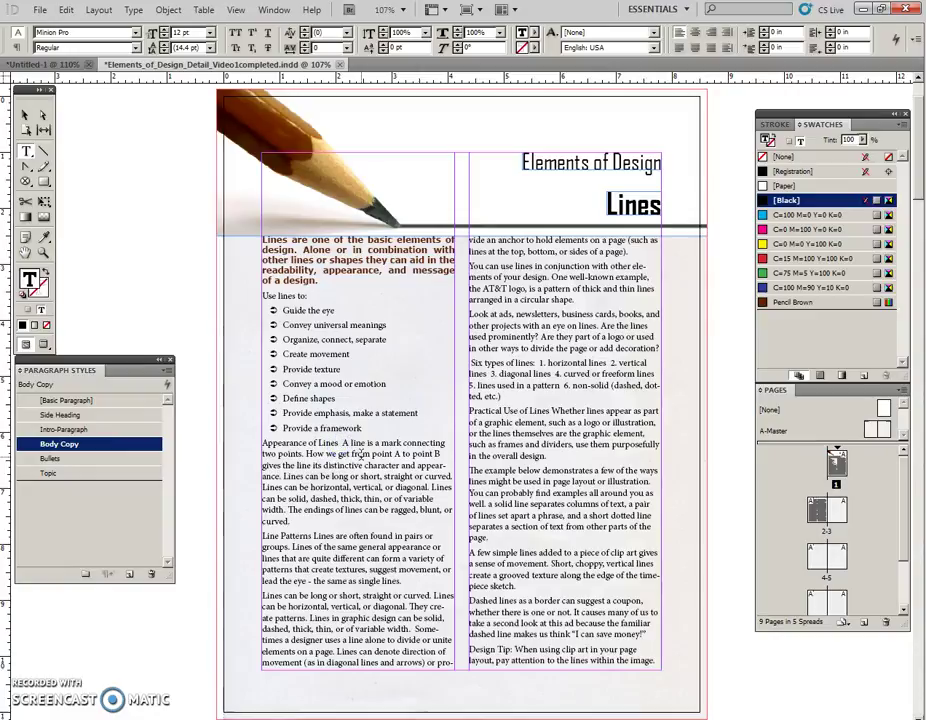
{"action": "key", "text": "Return"}
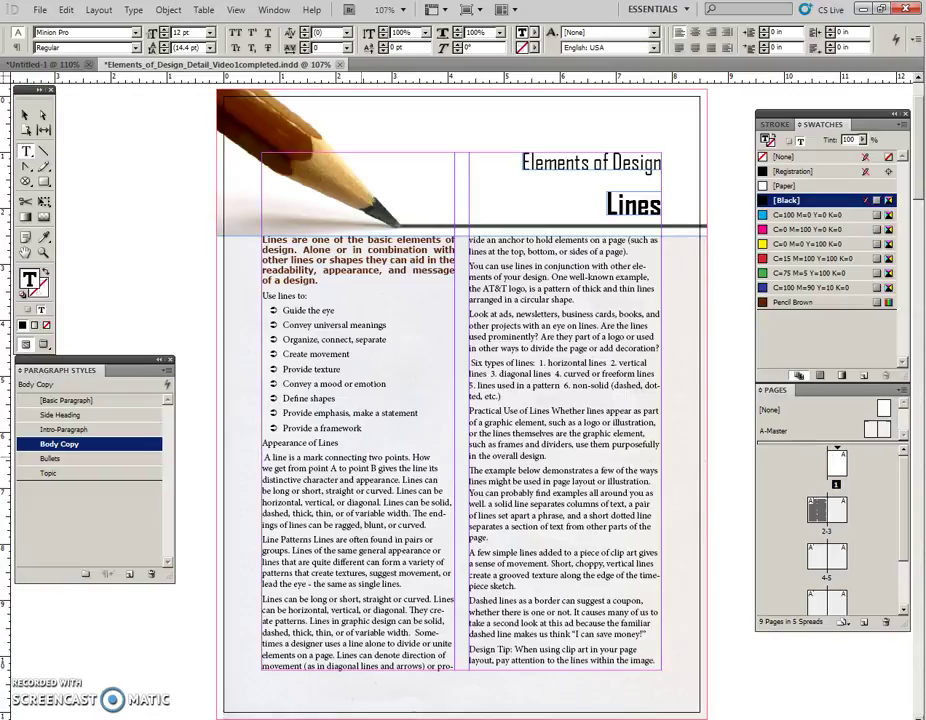
{"action": "key", "text": "Delete"}
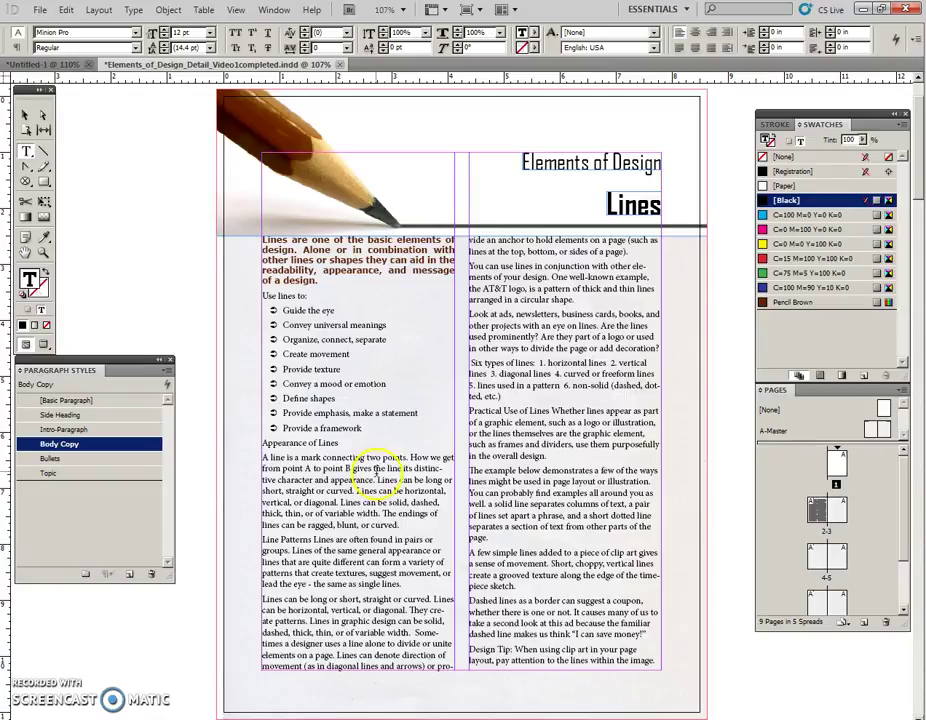
Break Line Patterns and Six types of lines: onto their own paragraphs.
{"action": "left_click", "coordinate": [312, 540]}
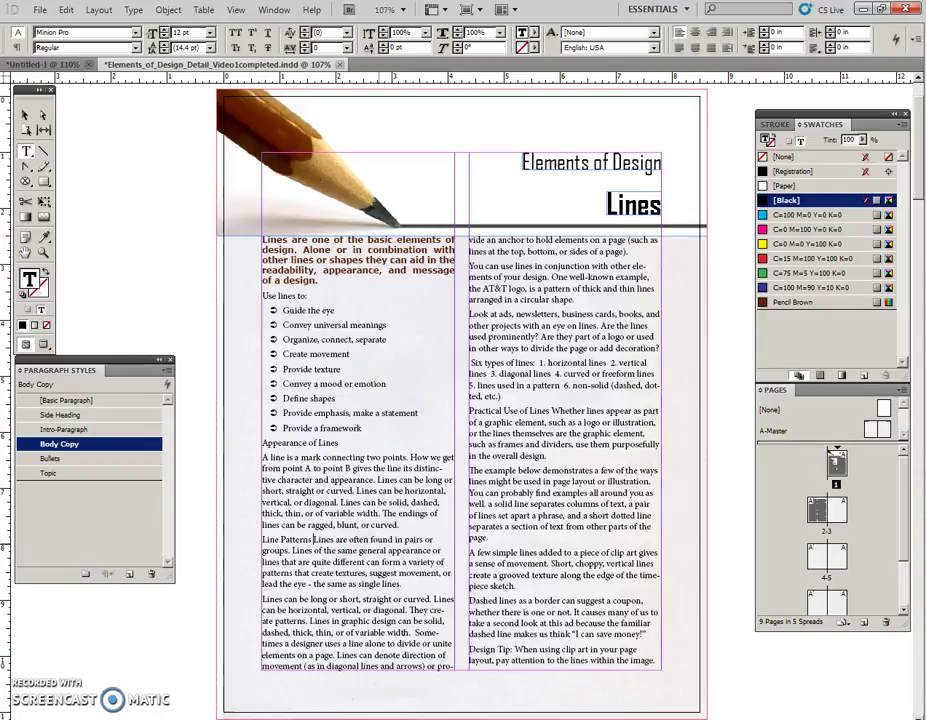
{"action": "key", "text": "Return"}
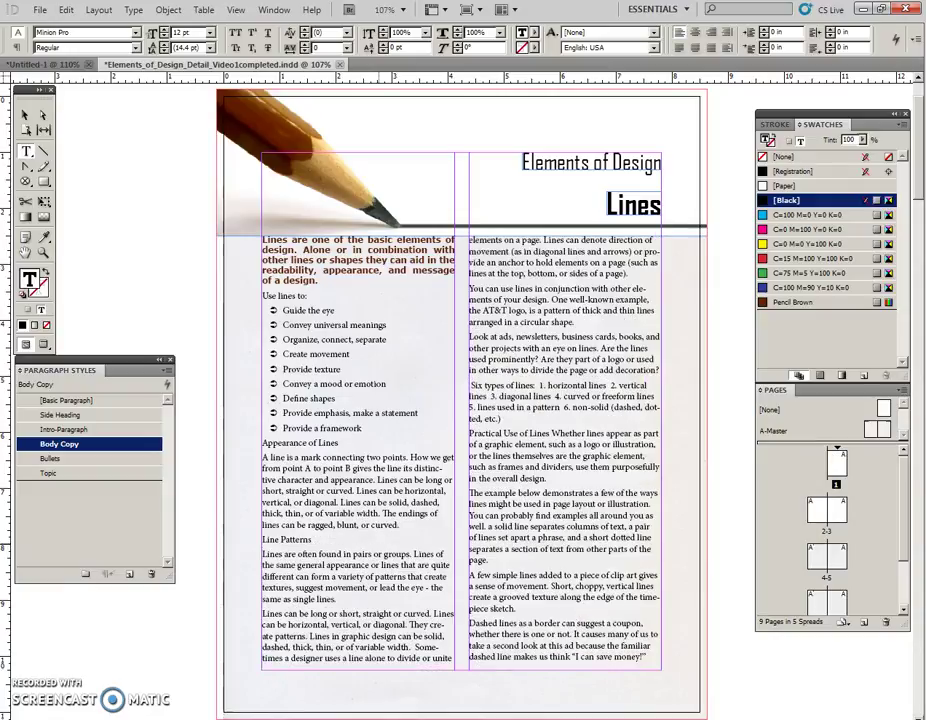
{"action": "left_click", "coordinate": [540, 386]}
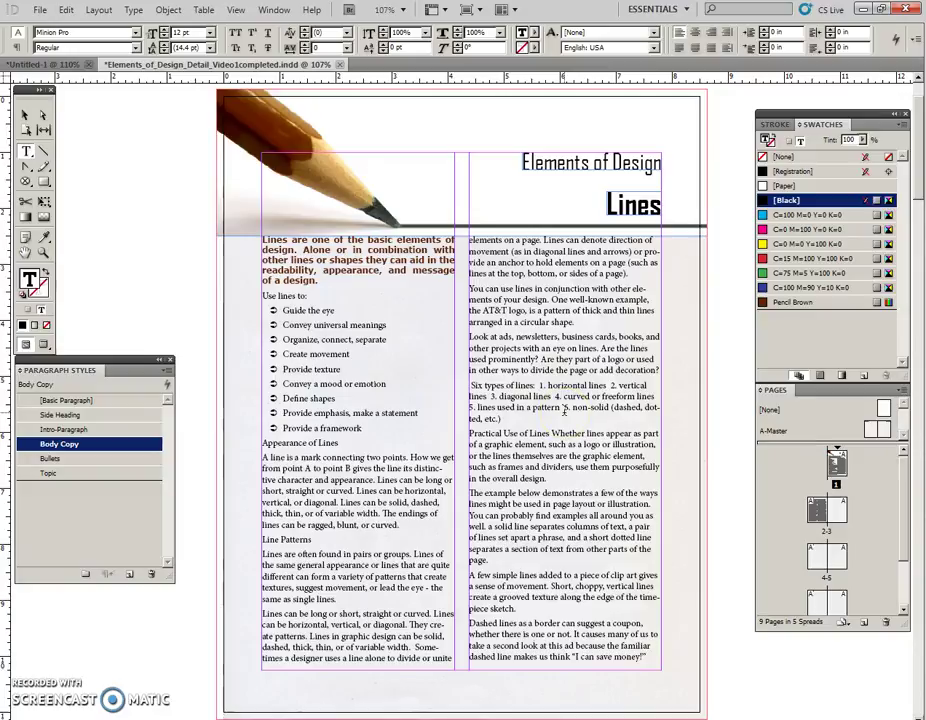
{"action": "key", "text": "Return"}
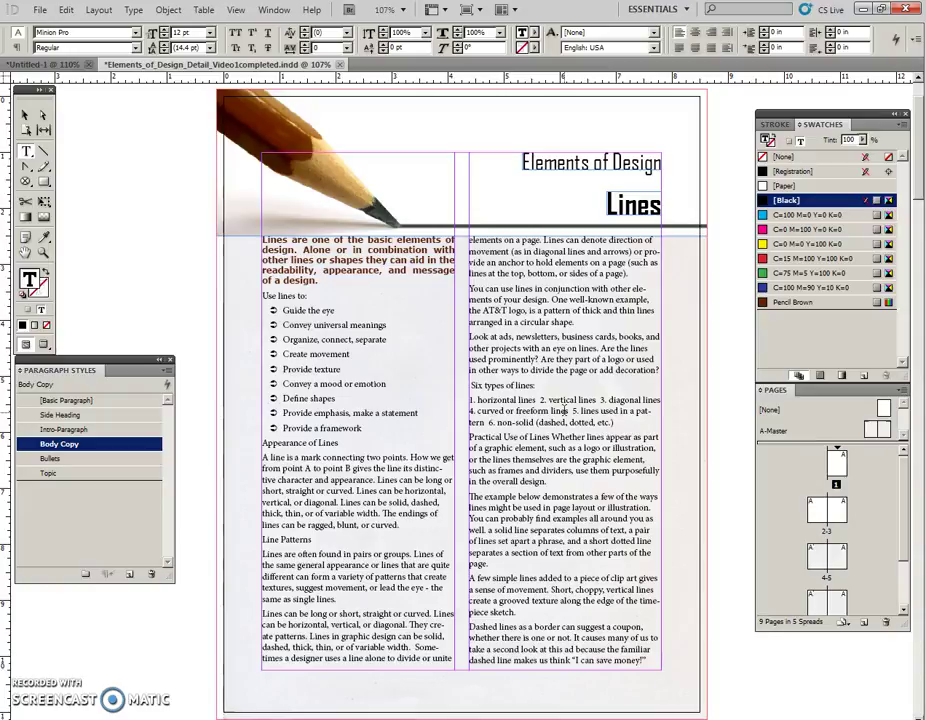
{"action": "left_click", "coordinate": [534, 388]}
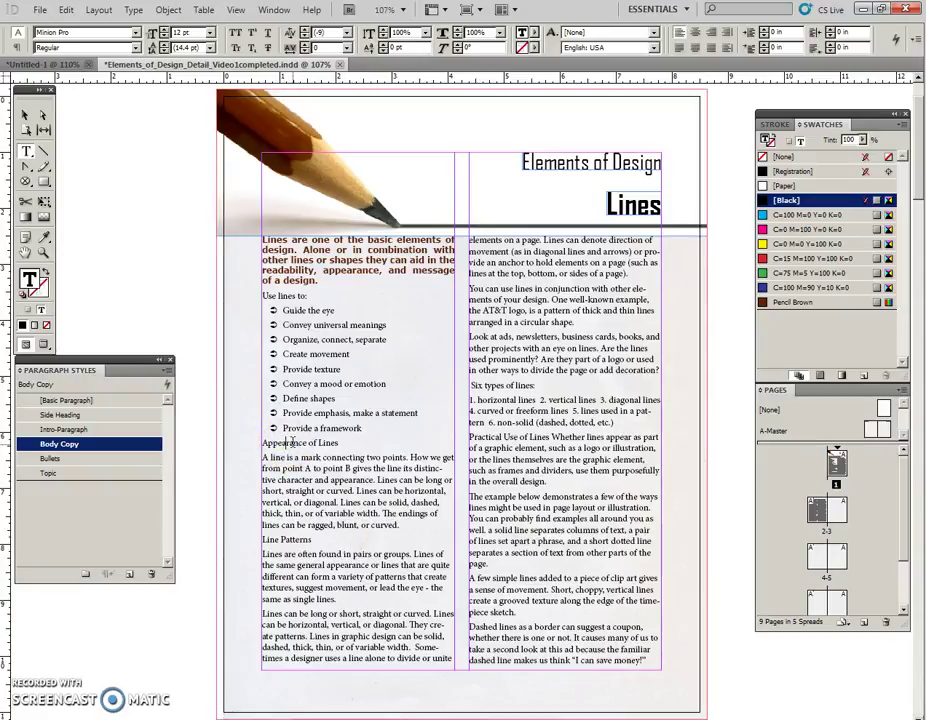
Apply the Side Heading style to Appearance of Lines, Line Patterns and Six types of lines:.
{"action": "left_click", "coordinate": [90, 418]}
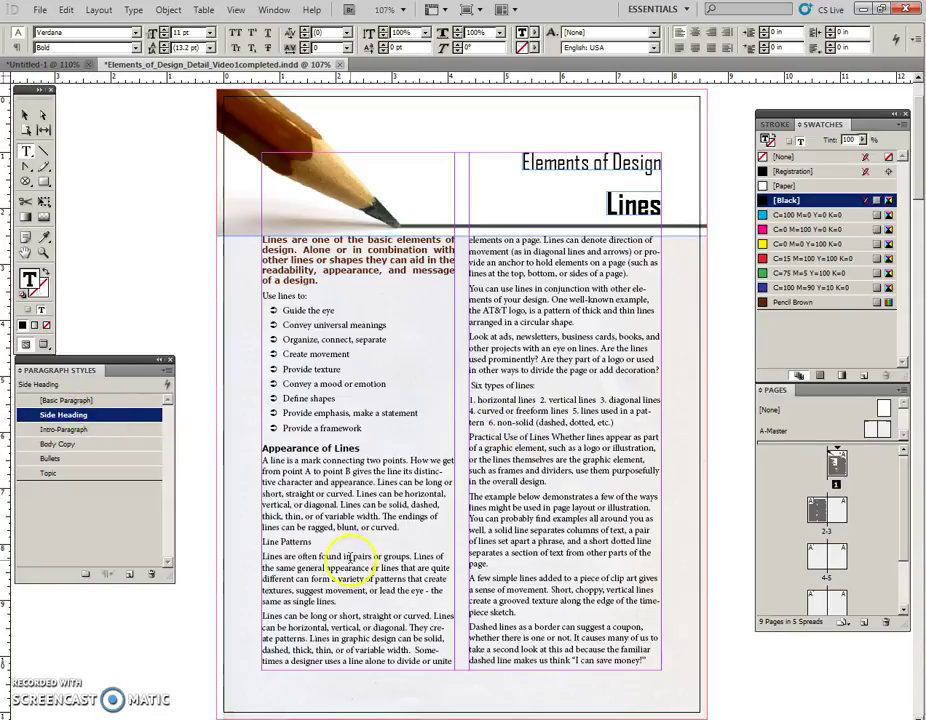
{"action": "left_click", "coordinate": [212, 490]}
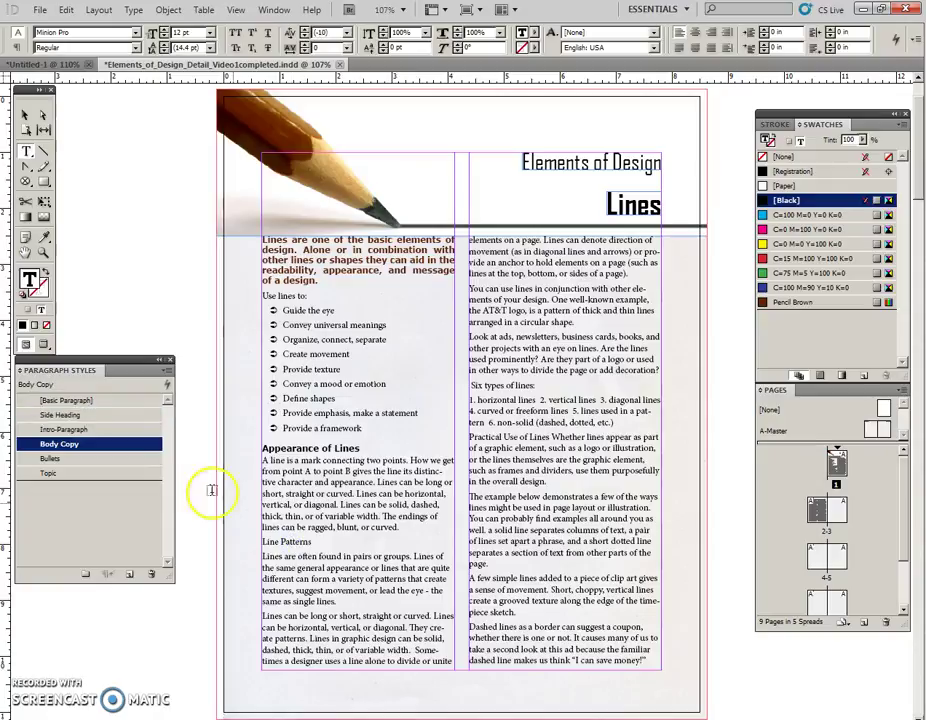
{"action": "left_click", "coordinate": [88, 414]}
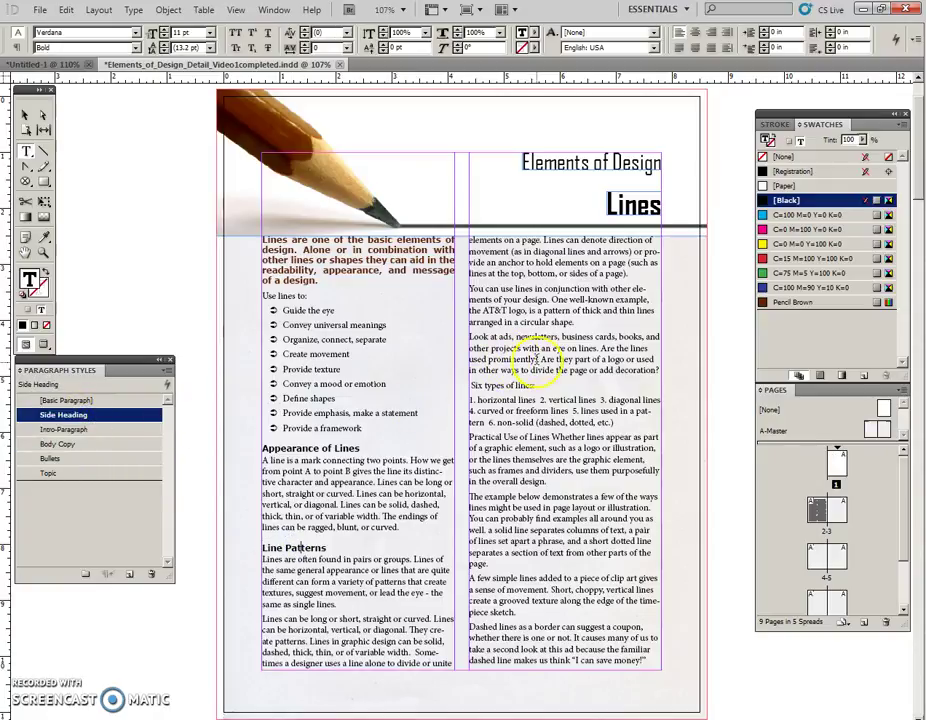
{"action": "left_click", "coordinate": [222, 388]}
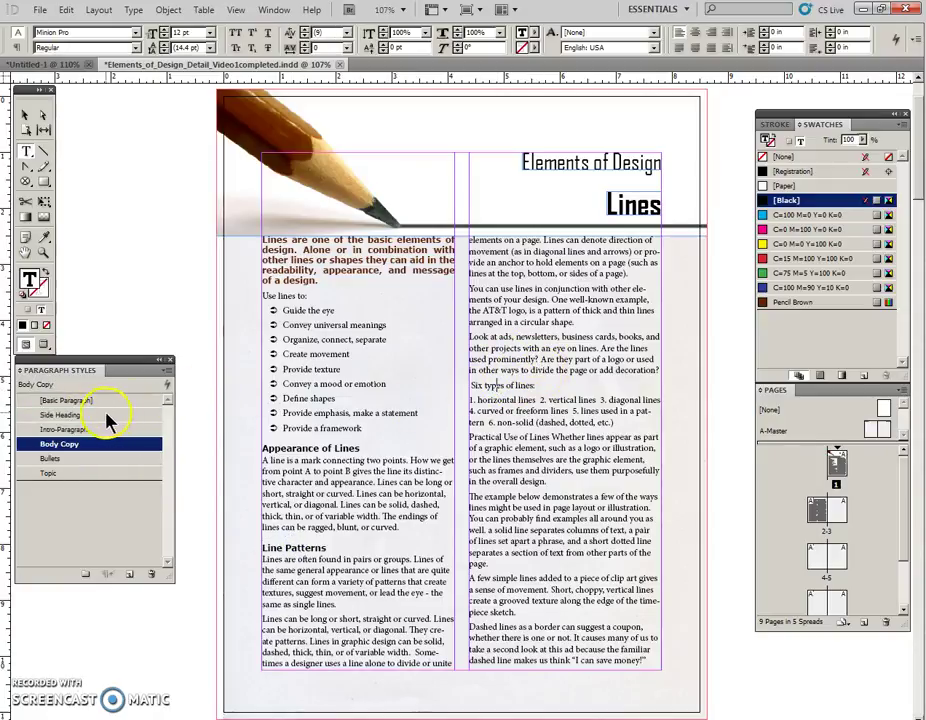
{"action": "left_click", "coordinate": [66, 414]}
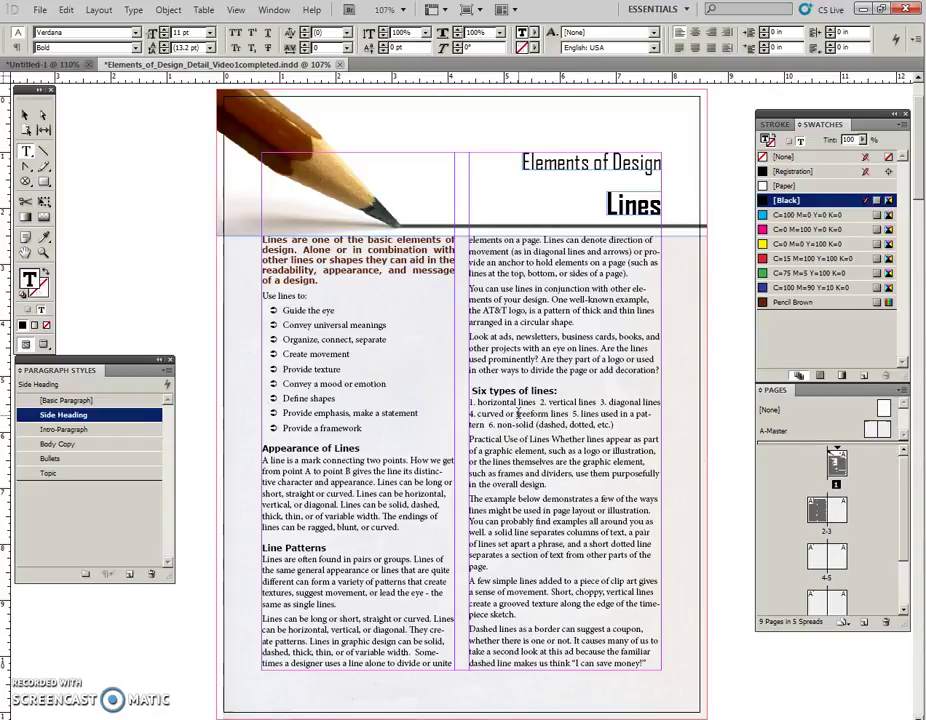
{"action": "left_click", "coordinate": [340, 283]}
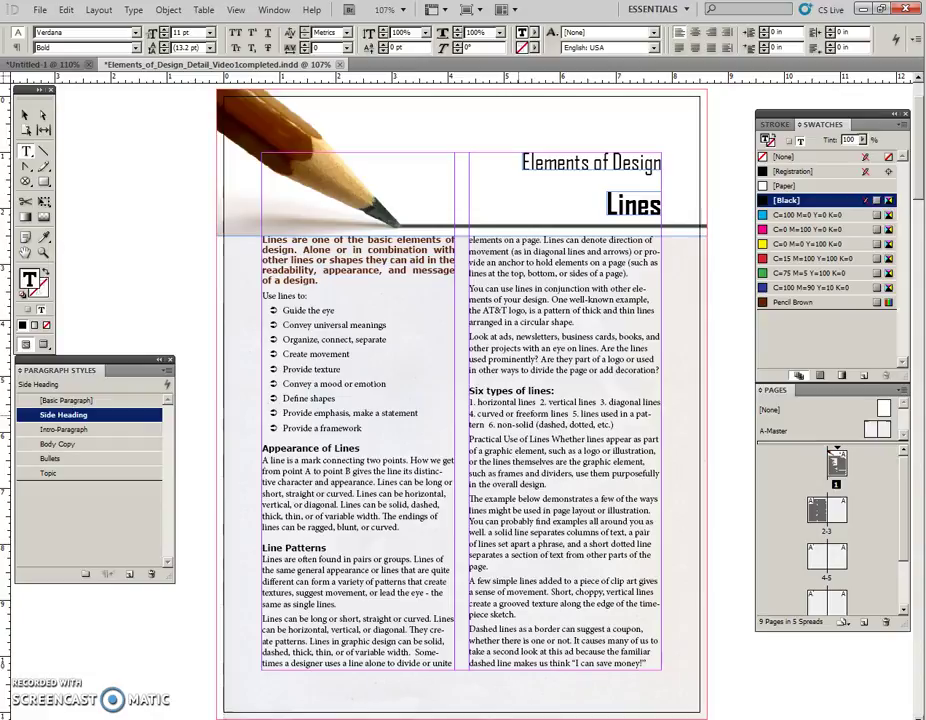
Pan to the pages 2–3 spread so the left page with Design Tip text fills the window.
{"action": "scroll", "coordinate": [512, 434], "scroll_direction": "down", "scroll_amount": 6}
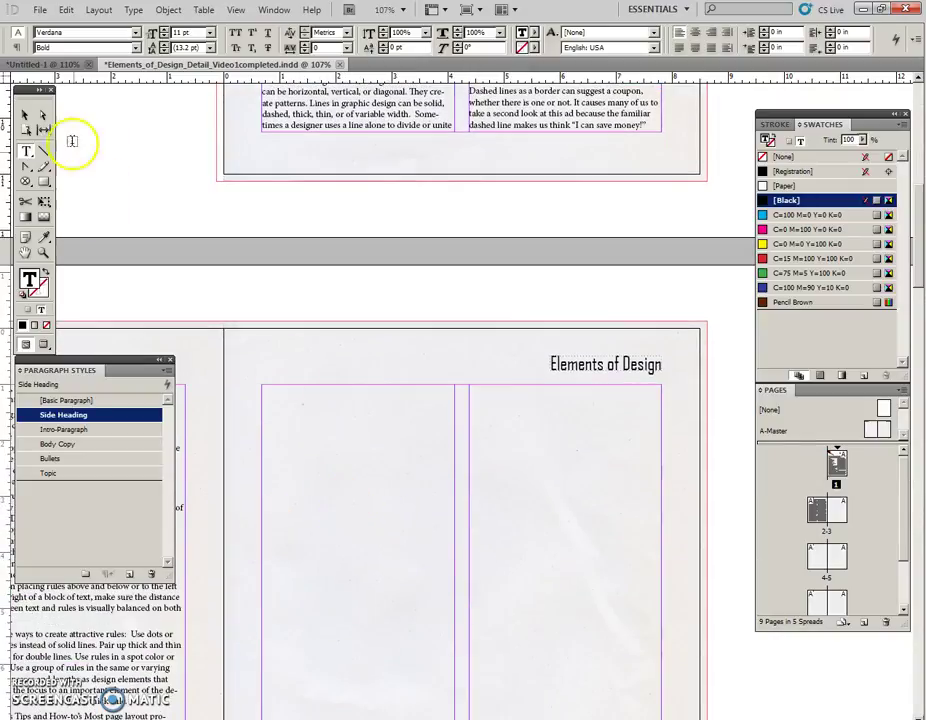
{"action": "left_click", "coordinate": [28, 125]}
{"action": "left_click", "coordinate": [285, 434]}
{"action": "left_click_drag", "start_coordinate": [275, 509], "coordinate": [604, 497]}
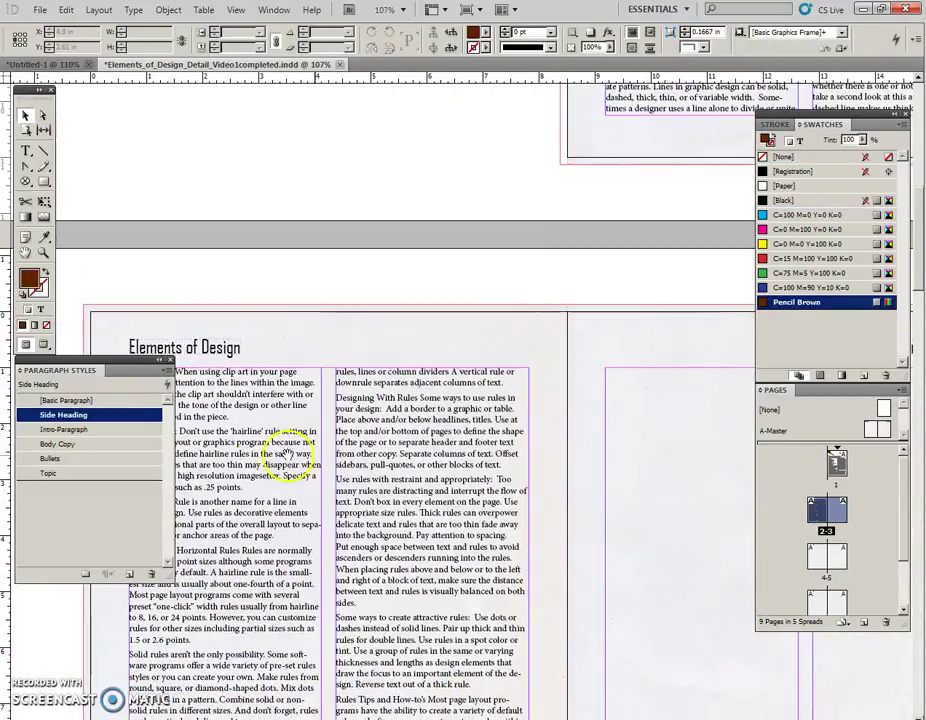
{"action": "left_click_drag", "start_coordinate": [244, 441], "coordinate": [415, 440]}
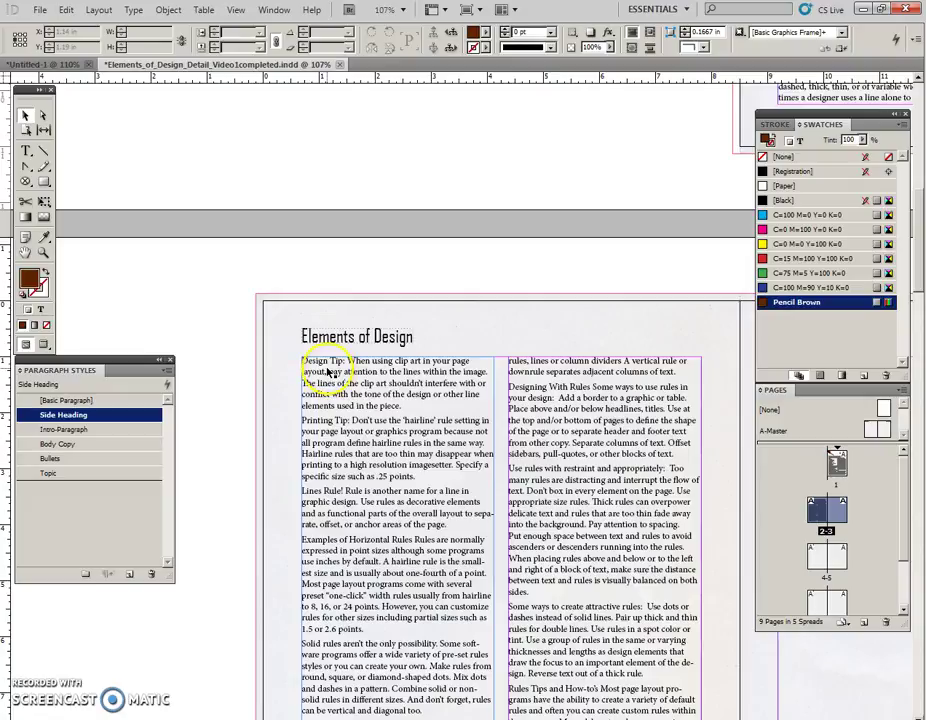
{"action": "left_click", "coordinate": [246, 364]}
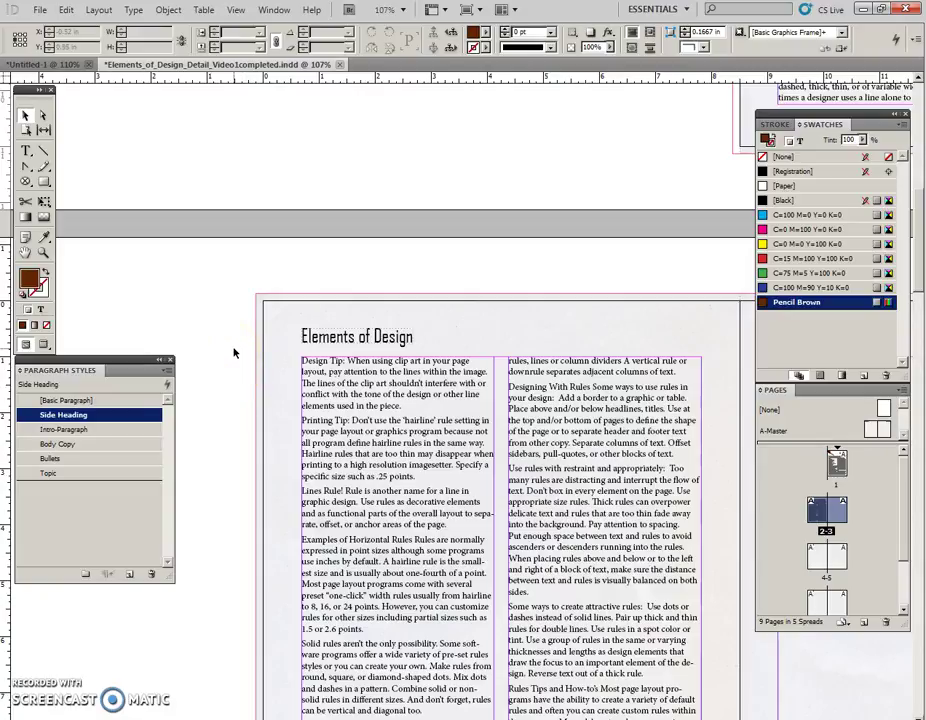